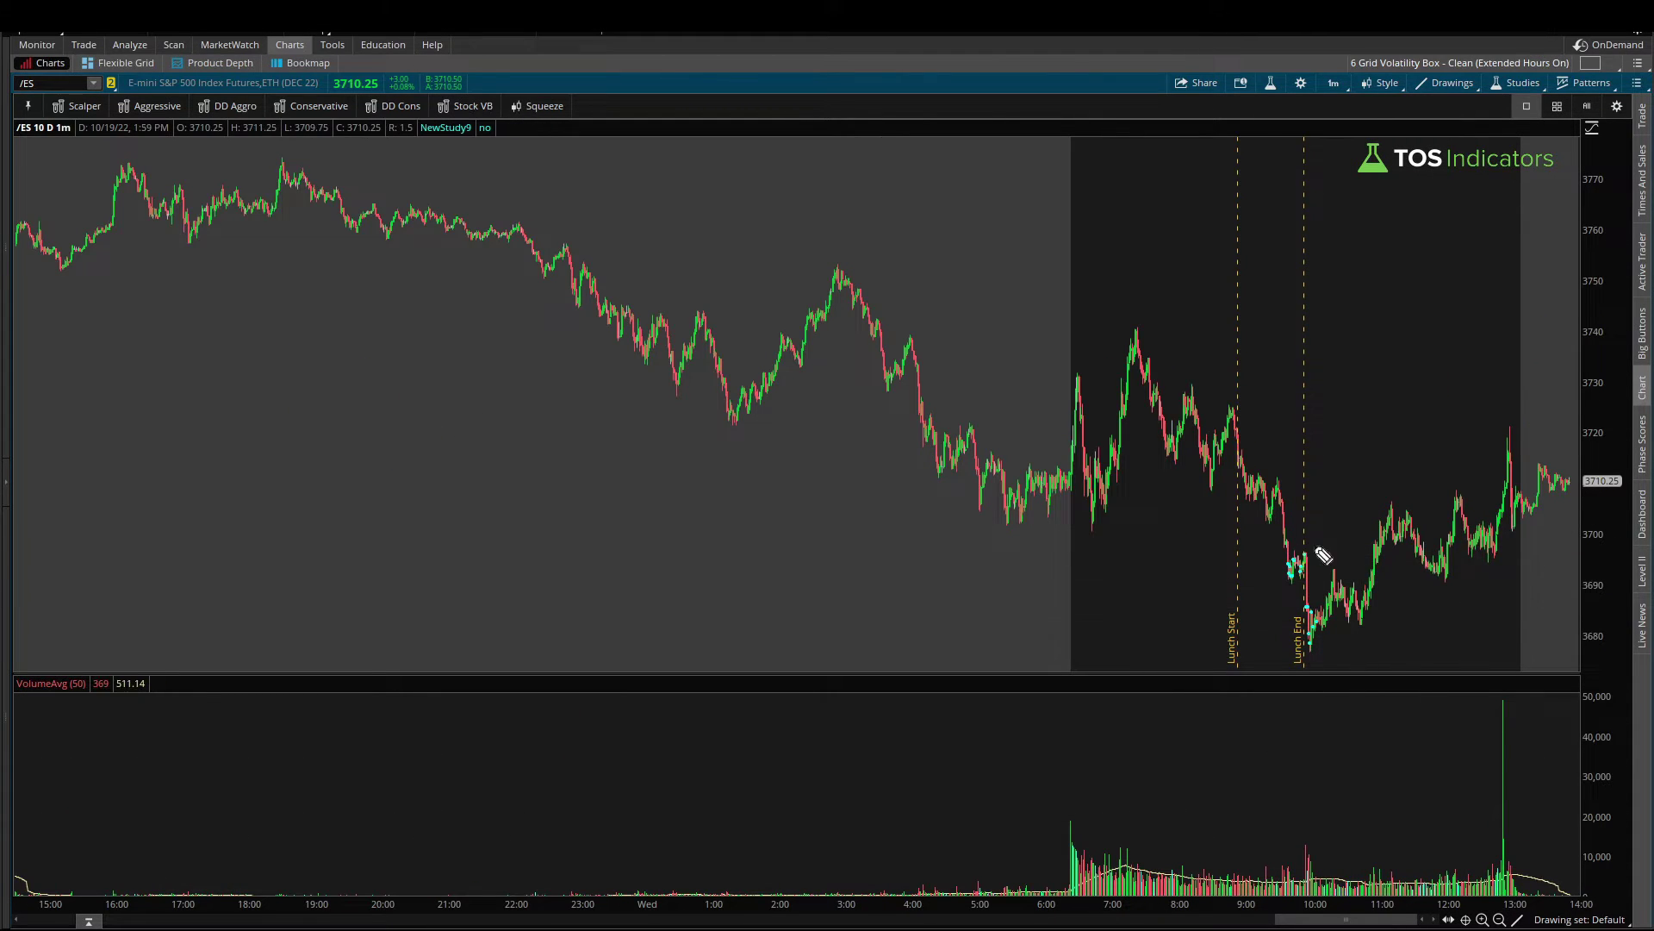
Point an arrow at the signal dots, then scroll the chart back to the 10/17–10/18 sessions.
{"action": "mouse_move", "coordinate": [1376, 477]}
{"action": "left_mouse_down"}
{"action": "mouse_move", "coordinate": [1327, 524]}
{"action": "mouse_move", "coordinate": [1348, 526]}
{"action": "left_mouse_up"}
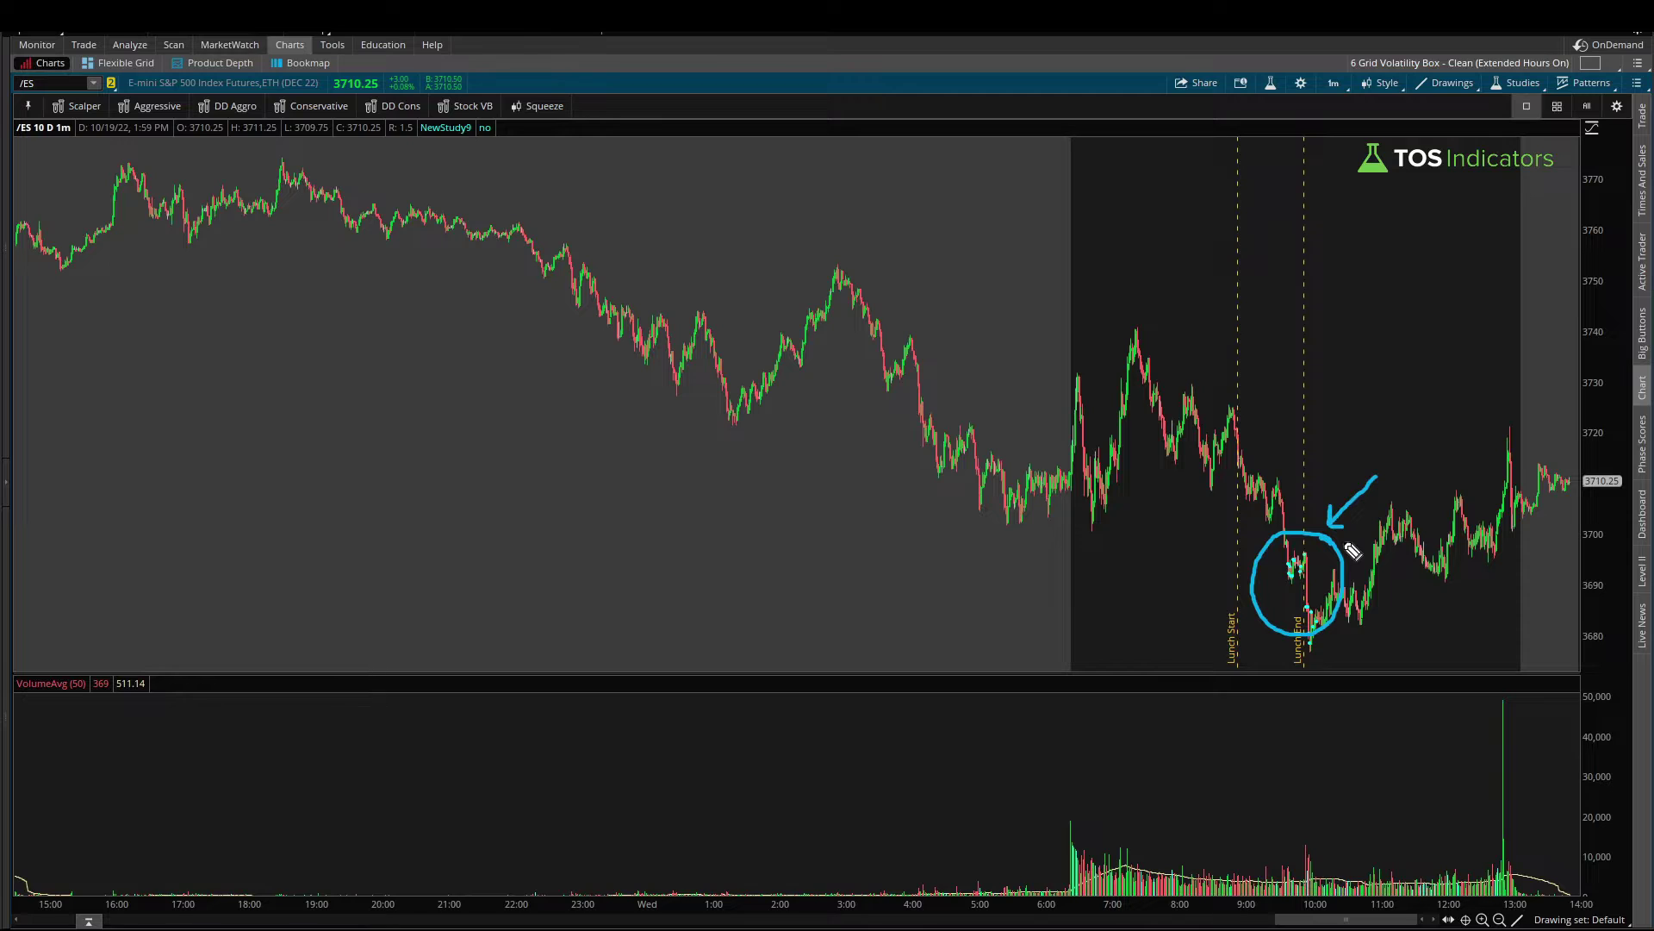
{"action": "scroll", "coordinate": [1146, 595], "scroll_direction": "up", "scroll_amount": 3}
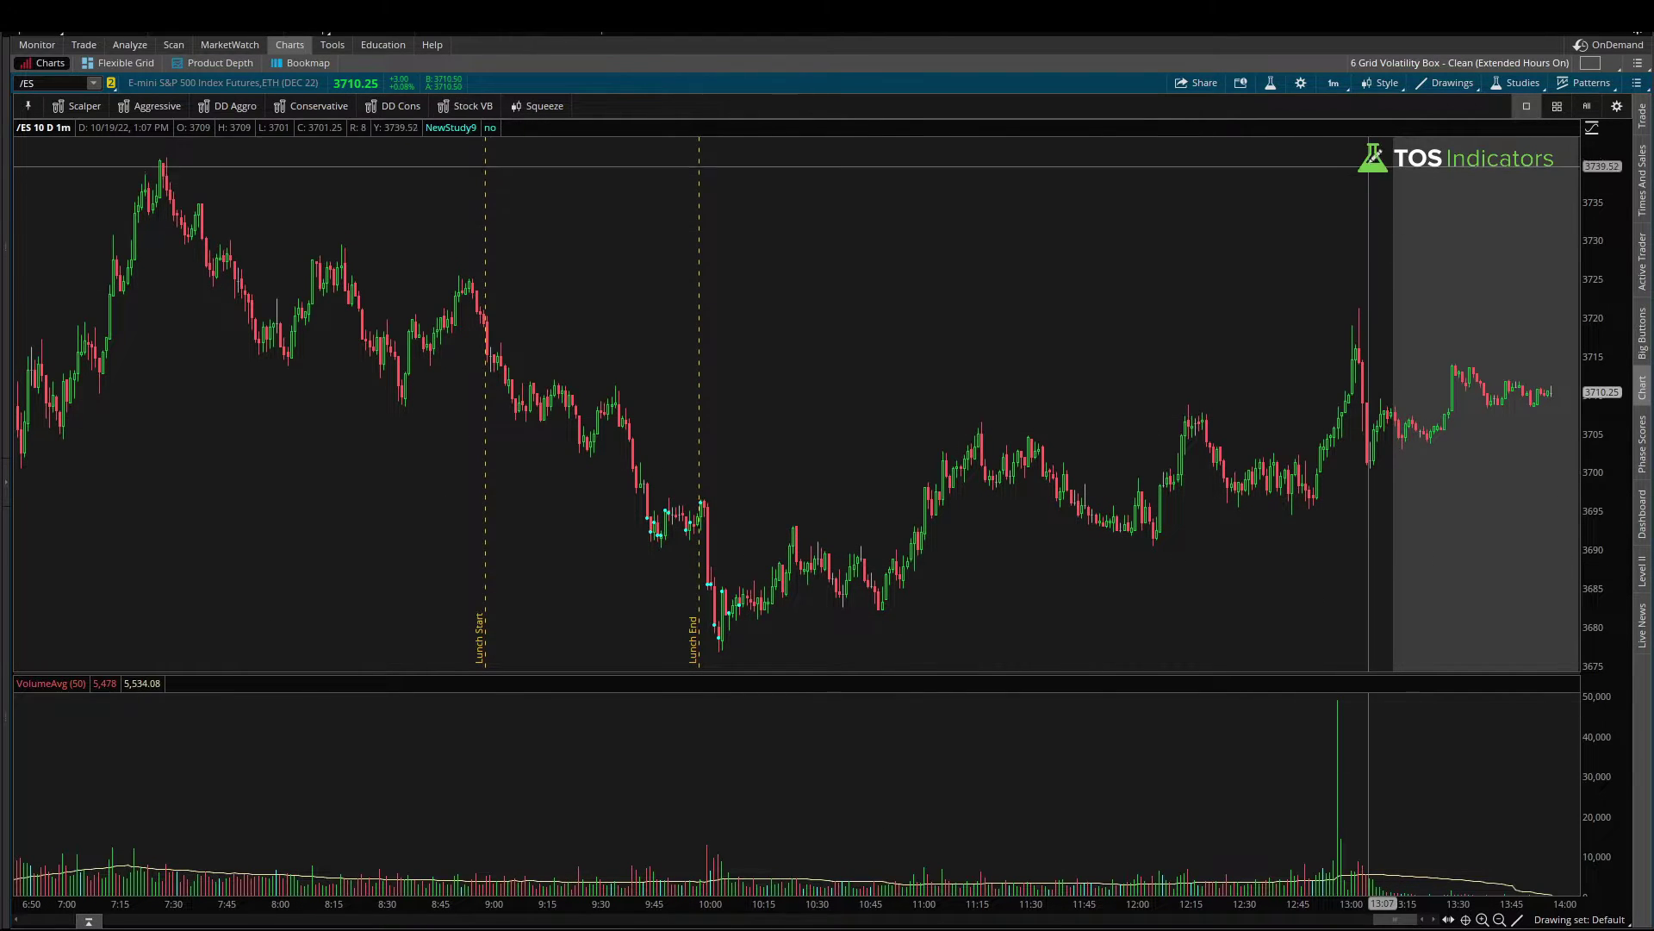
{"action": "left_click", "coordinate": [1334, 83]}
{"action": "left_click", "coordinate": [1226, 462]}
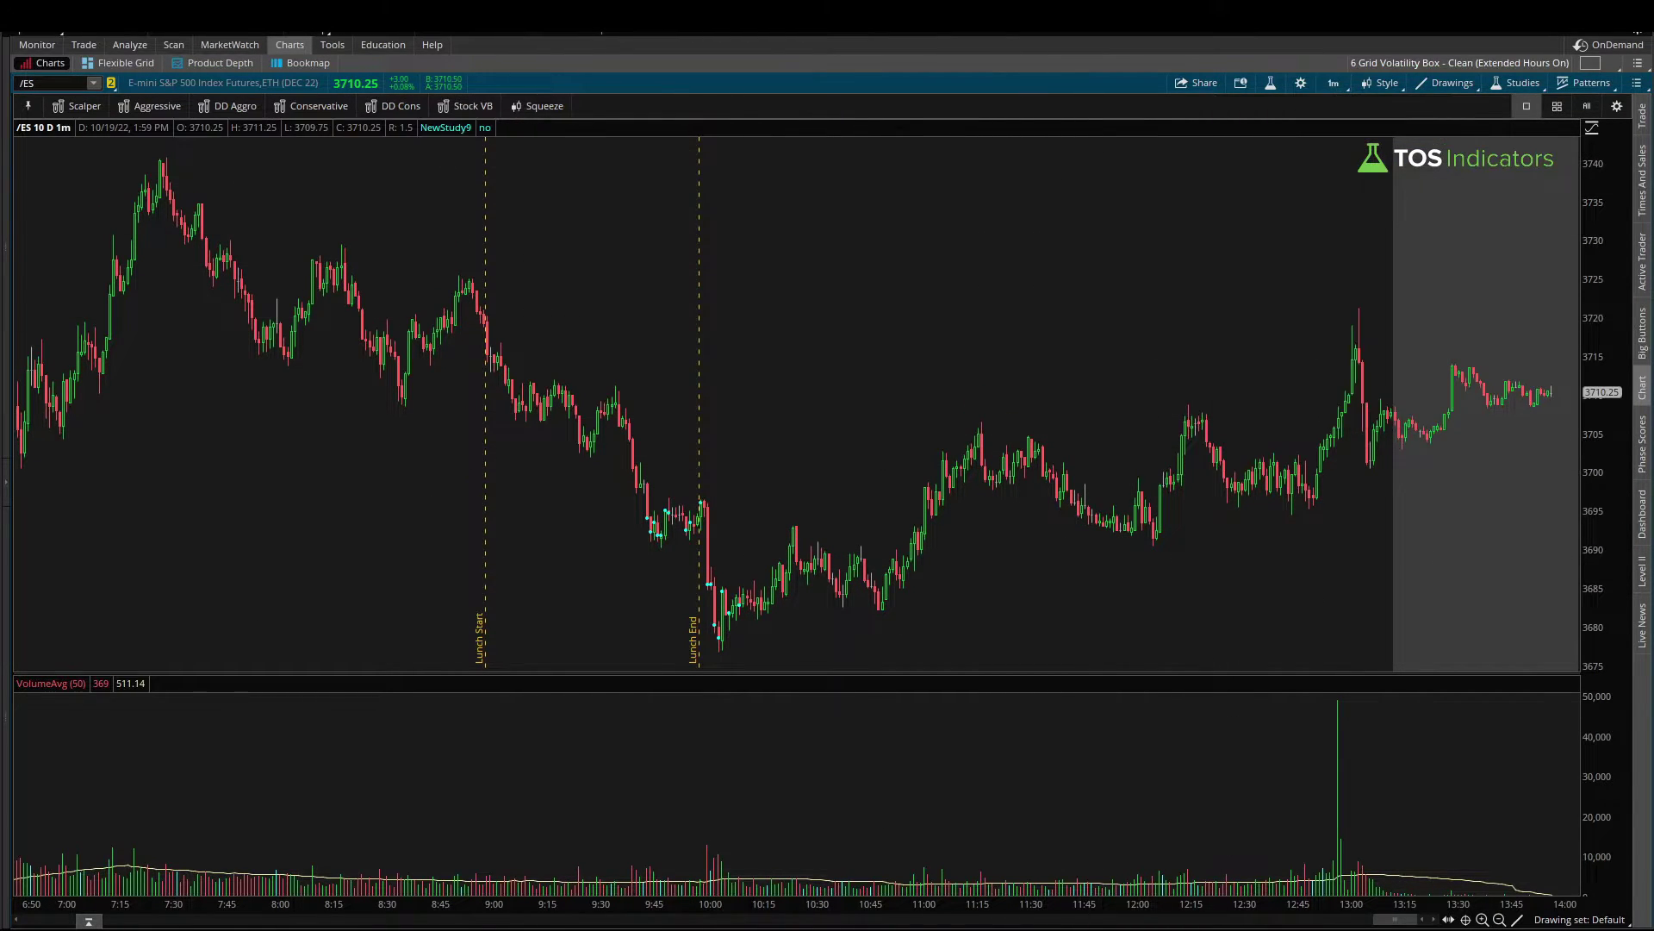
{"action": "left_click_drag", "start_coordinate": [1400, 922], "coordinate": [1254, 921]}
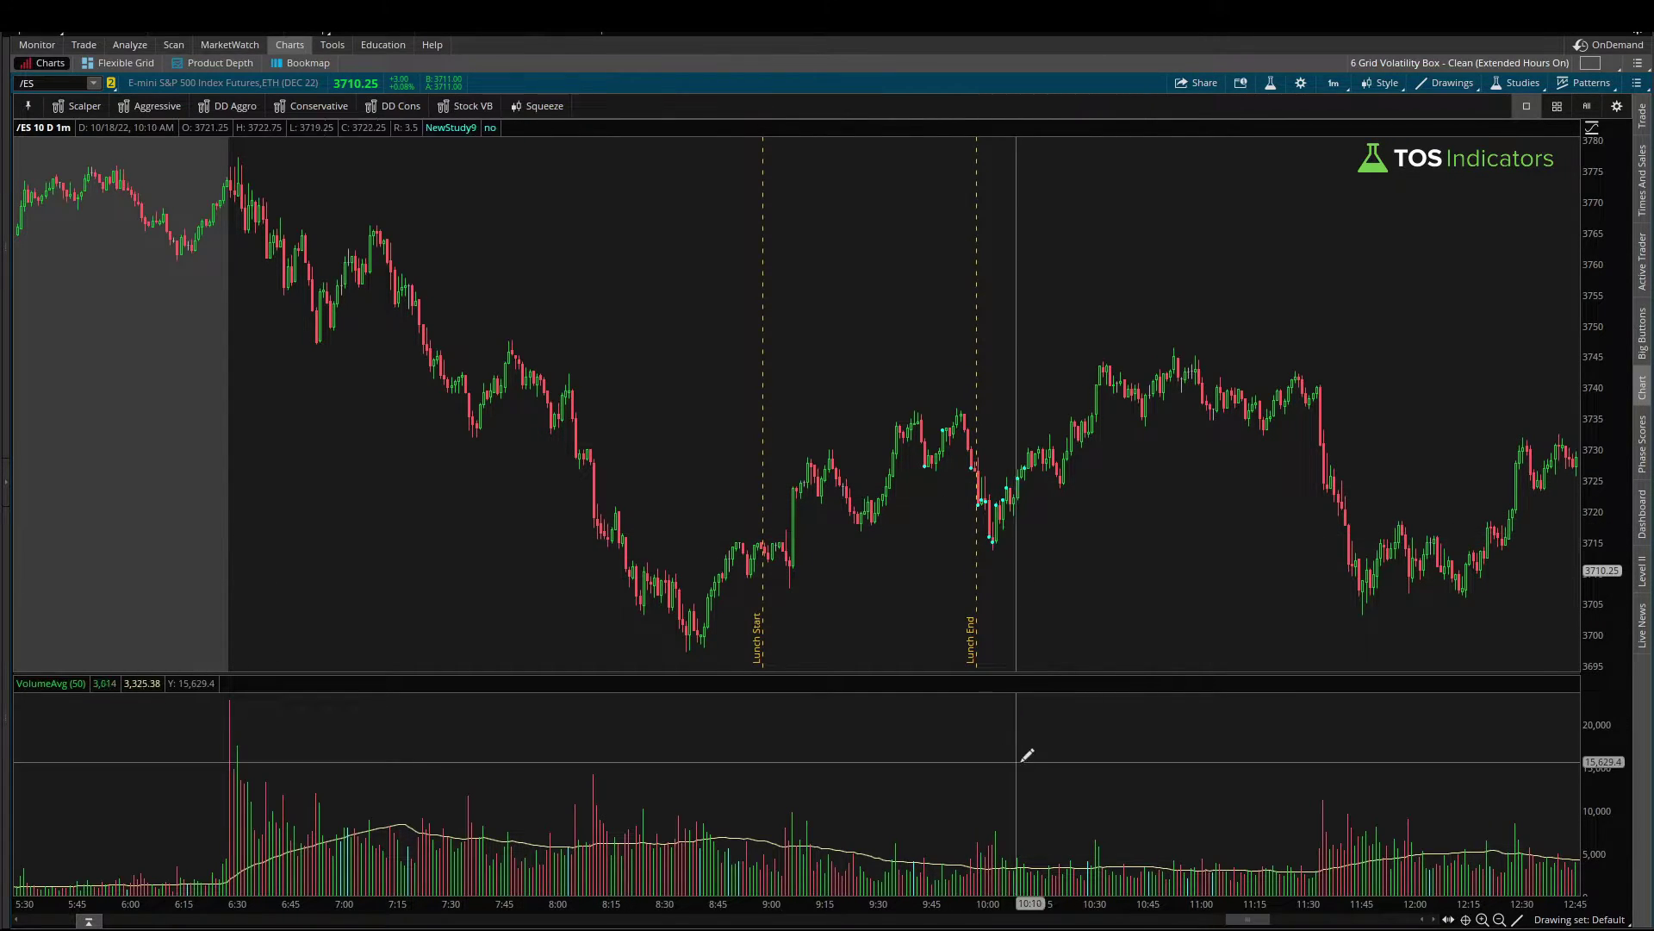
{"action": "left_click_drag", "start_coordinate": [1252, 922], "coordinate": [1112, 922]}
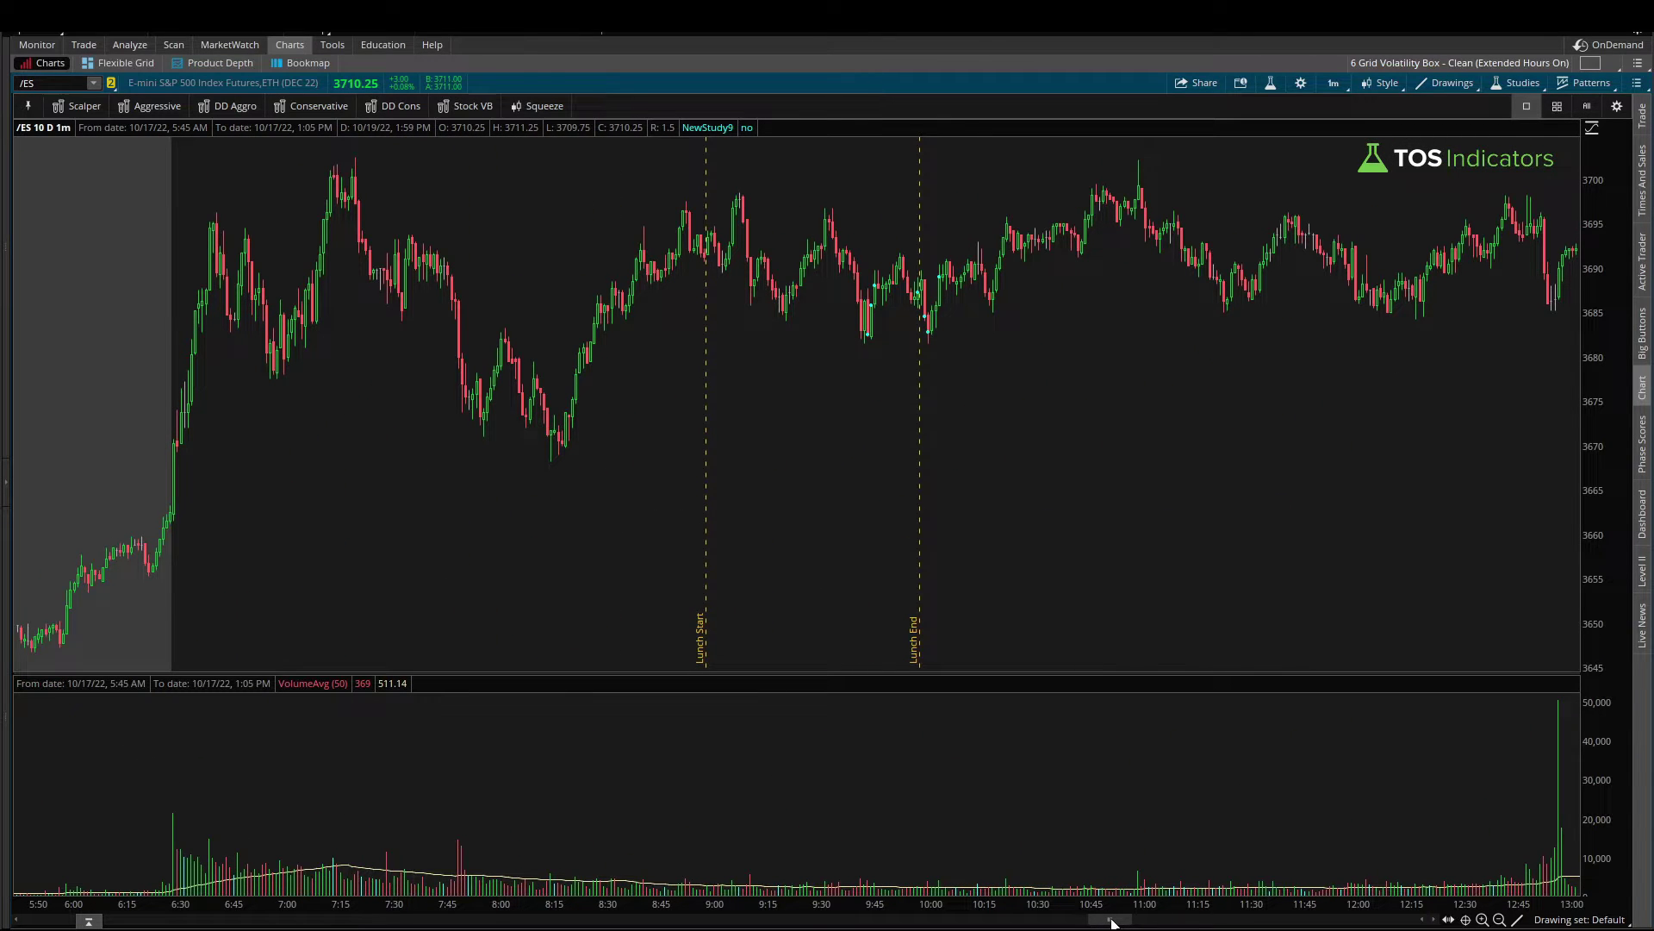
Append signal.setLineWeight(5); to the NewStudy9 thinkScript and apply the change.
{"action": "left_click", "coordinate": [1270, 83]}
{"action": "left_click", "coordinate": [770, 320]}
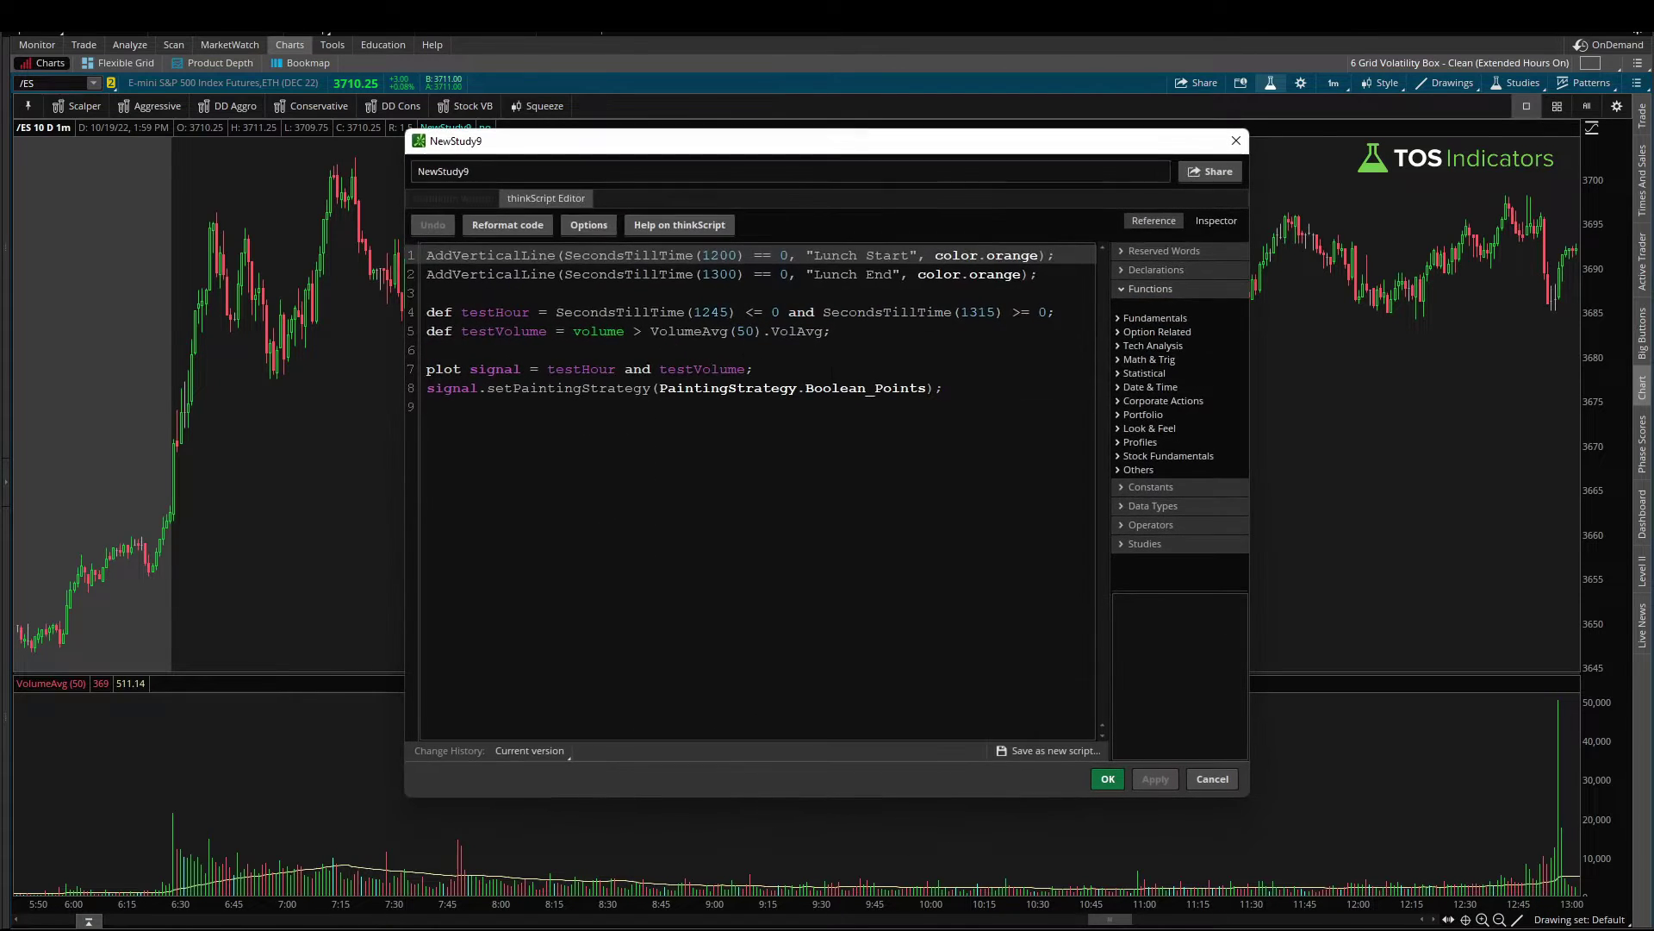
{"action": "key", "text": "Return"}
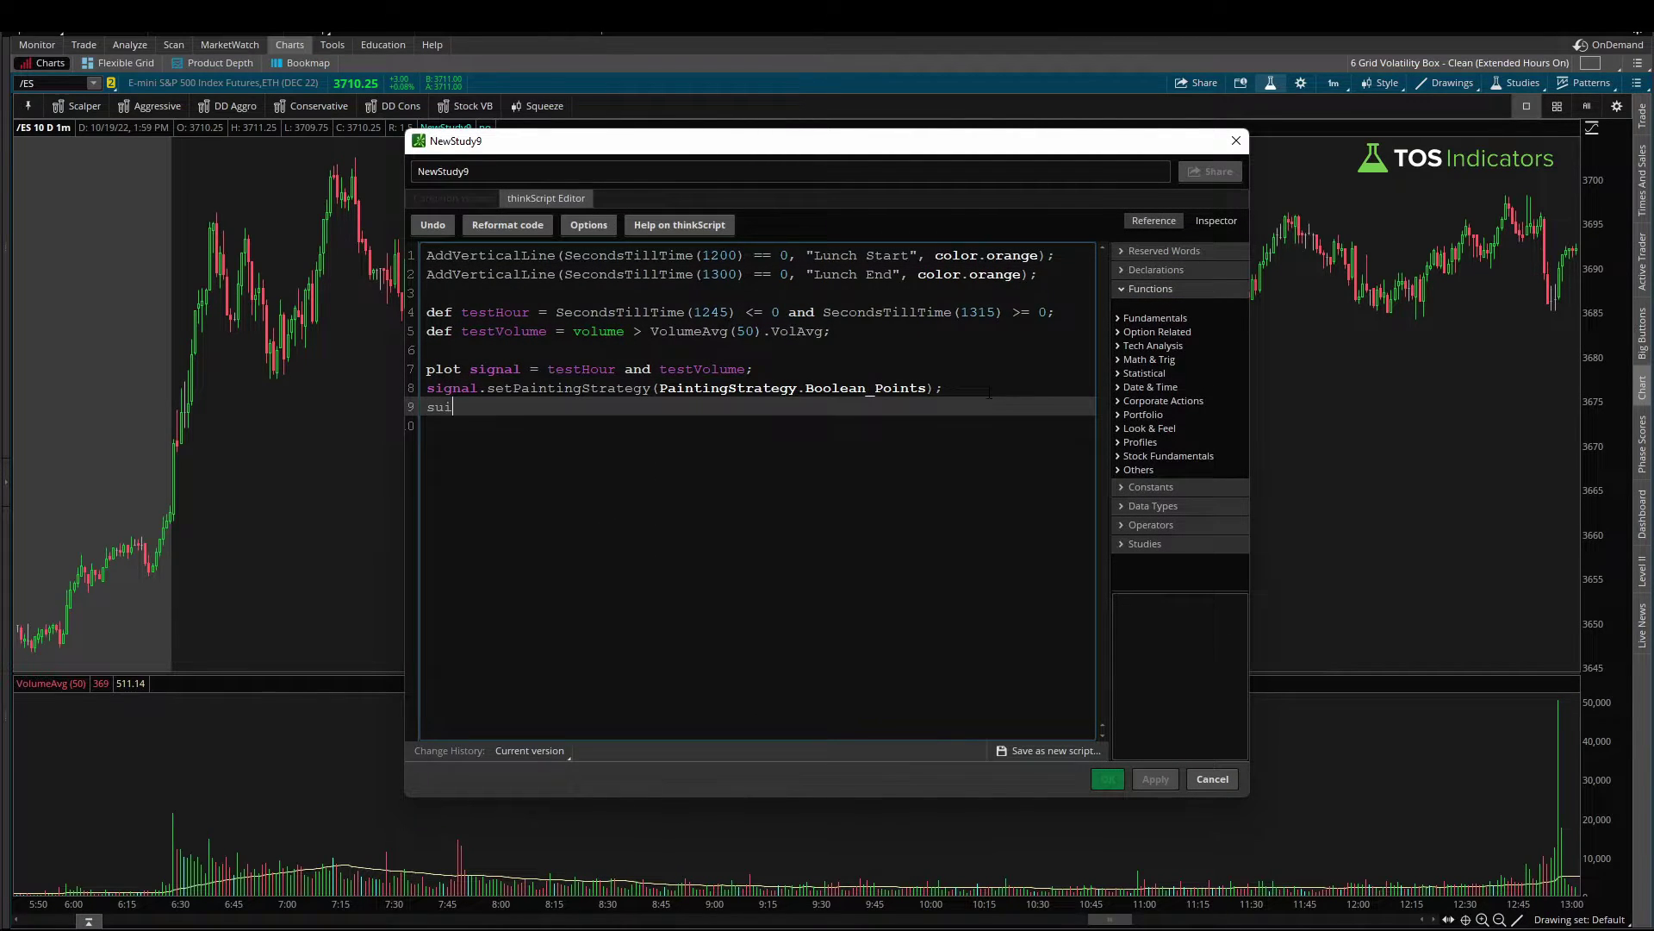
{"action": "type", "text": "signal.setWeight(3"}
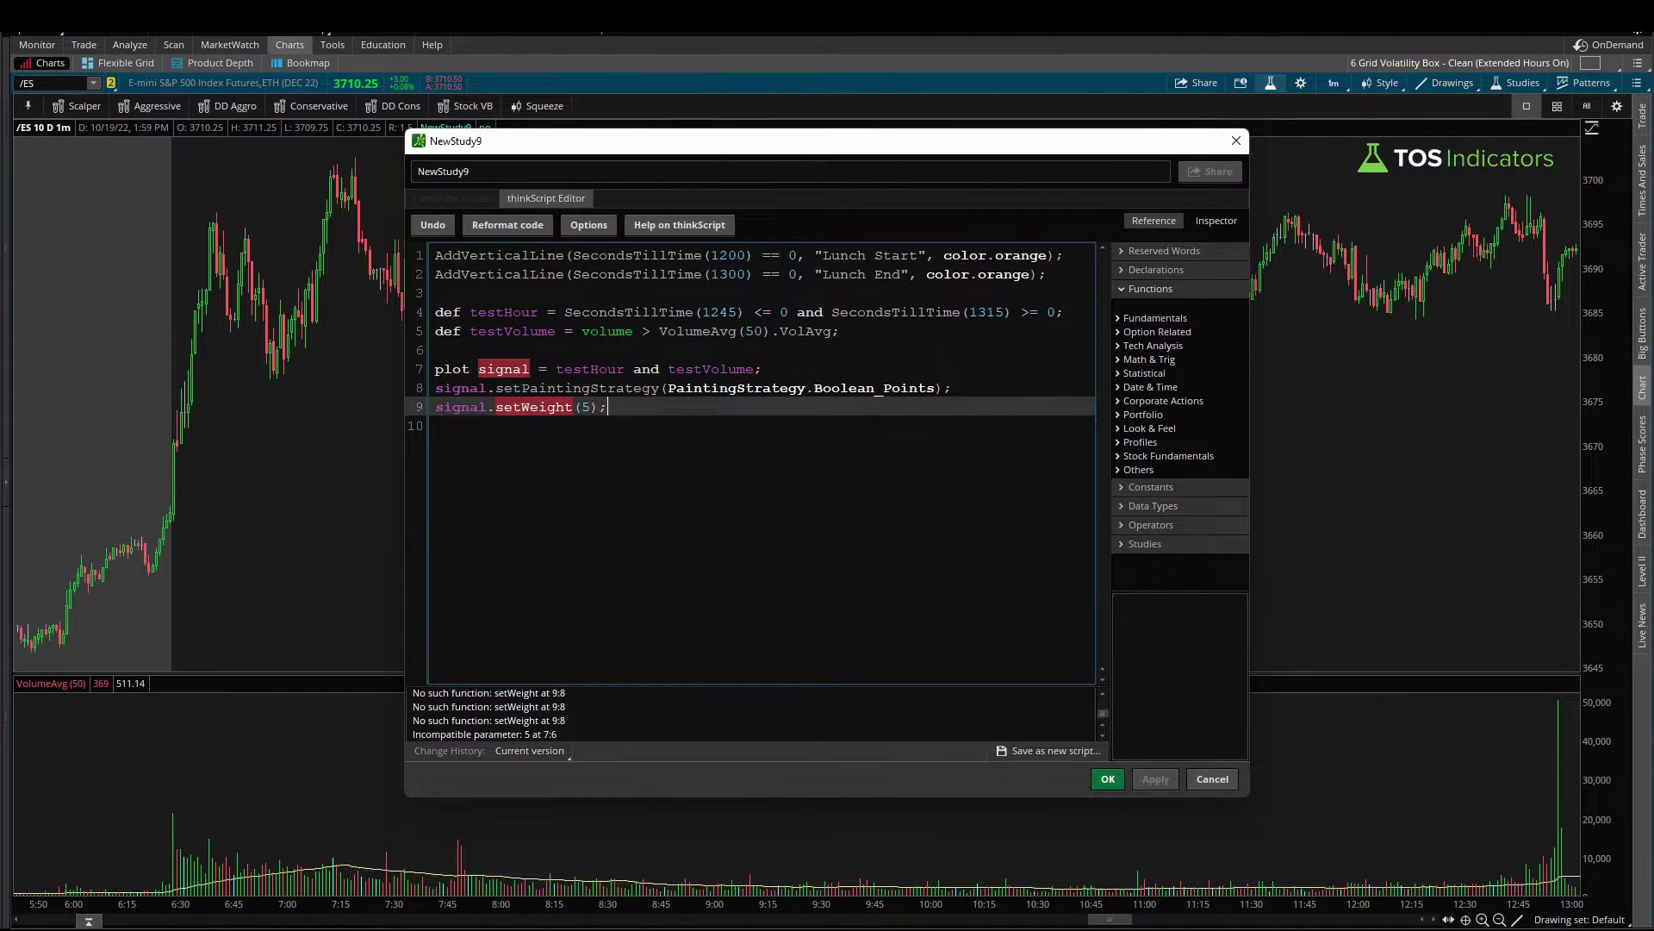
{"action": "type", "text": "Line"}
{"action": "left_click", "coordinate": [436, 424]}
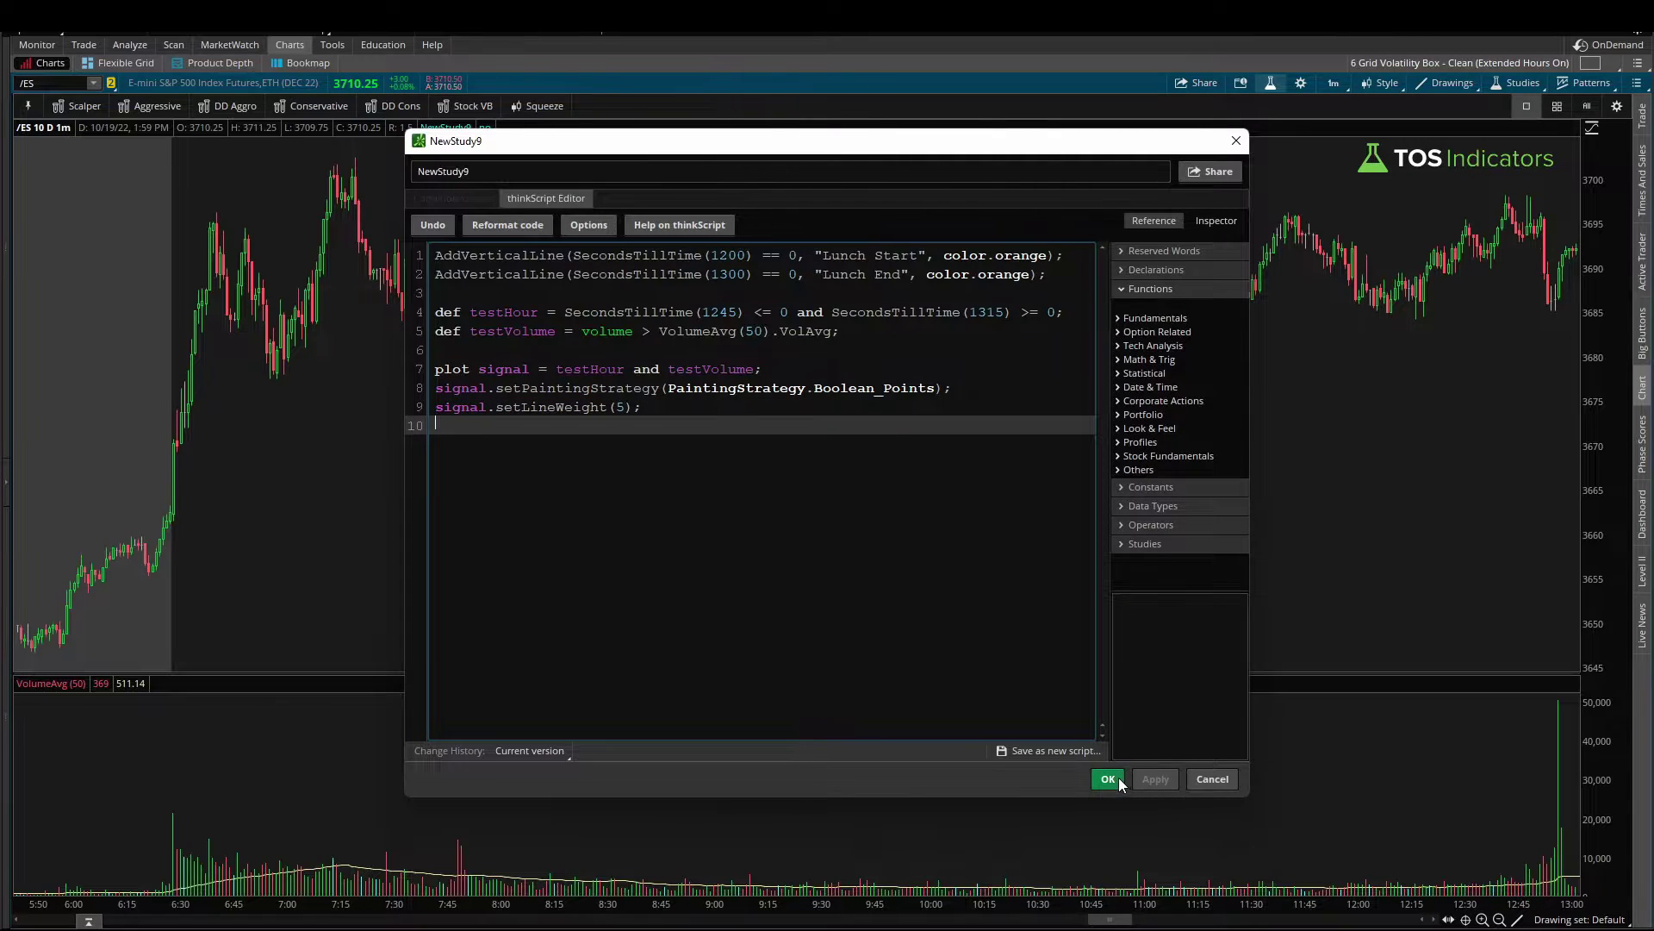
{"action": "left_click", "coordinate": [1108, 778]}
Sketch and erase a zigzag over the lunch window, then drag the second /ES chart window over the main chart.
{"action": "left_click", "coordinate": [1036, 638]}
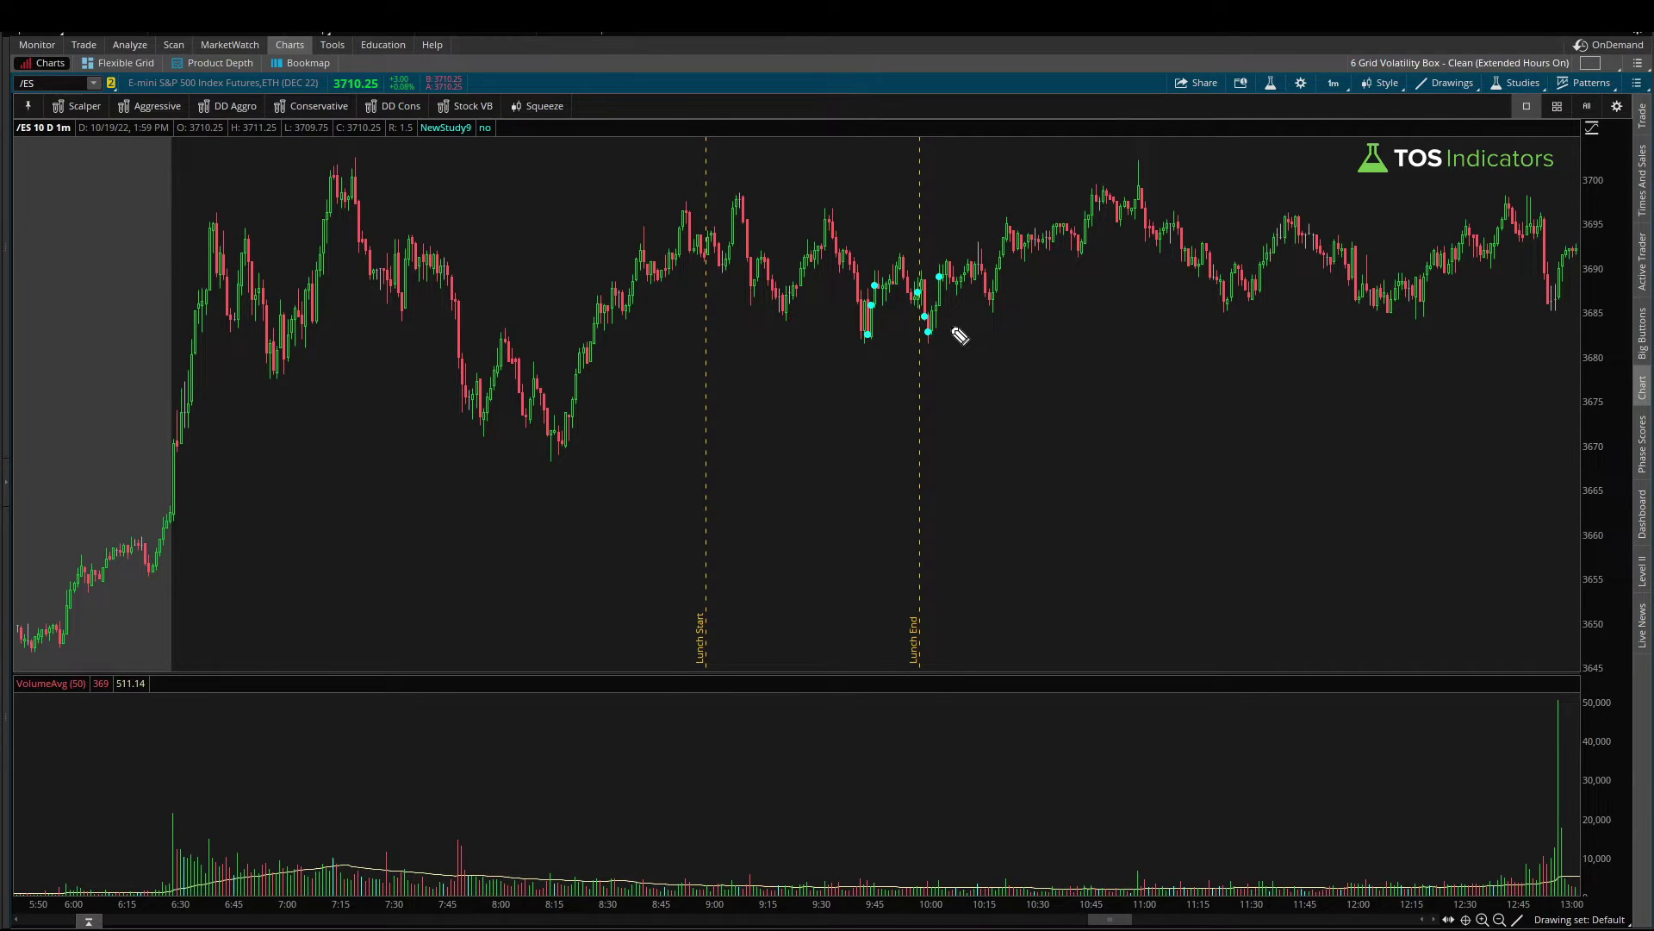
{"action": "mouse_move", "coordinate": [718, 252]}
{"action": "left_mouse_down"}
{"action": "mouse_move", "coordinate": [787, 298]}
{"action": "mouse_move", "coordinate": [873, 312]}
{"action": "mouse_move", "coordinate": [903, 267]}
{"action": "left_mouse_up"}
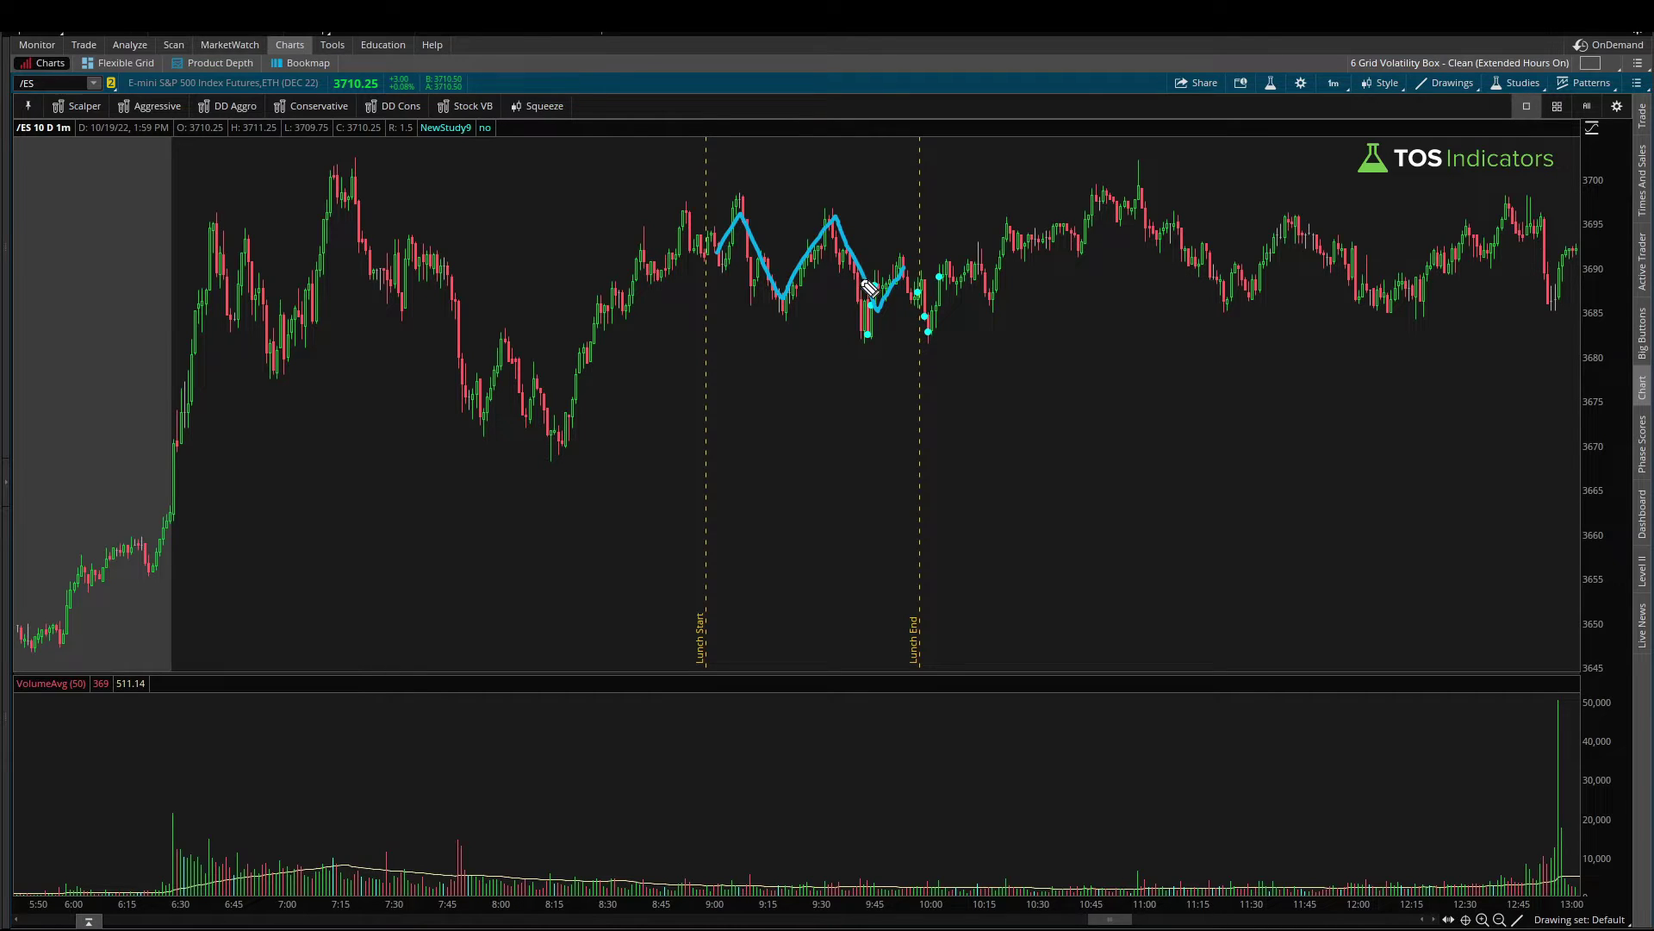
{"action": "key", "text": "Escape"}
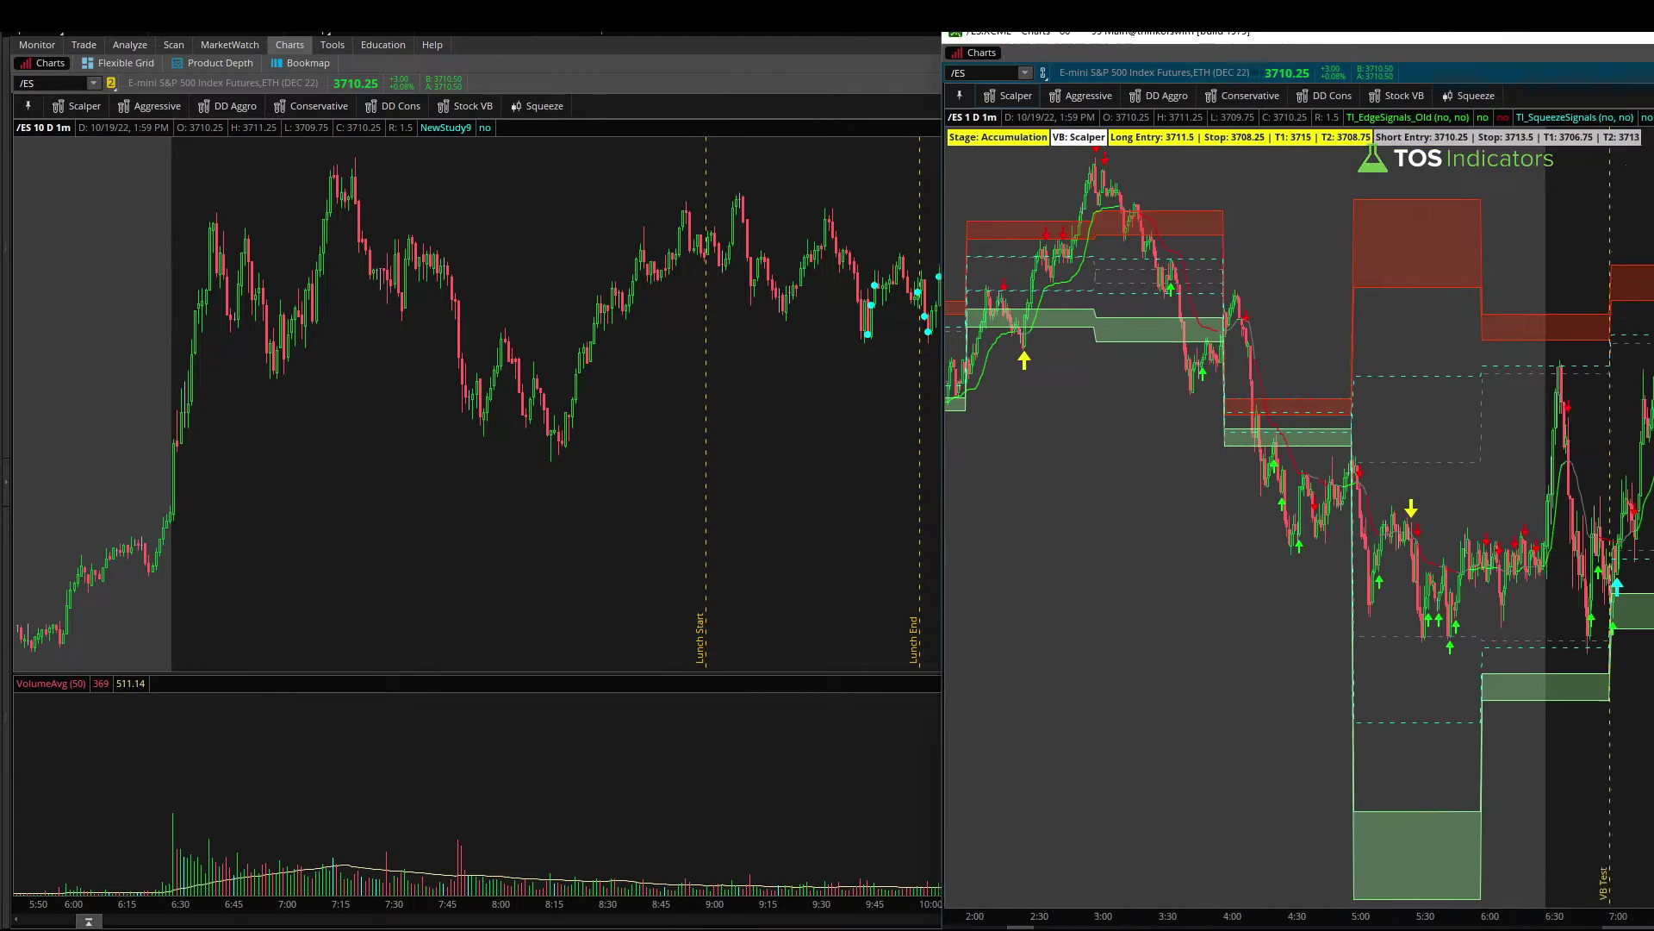
{"action": "left_click_drag", "start_coordinate": [1653, 39], "coordinate": [917, 36]}
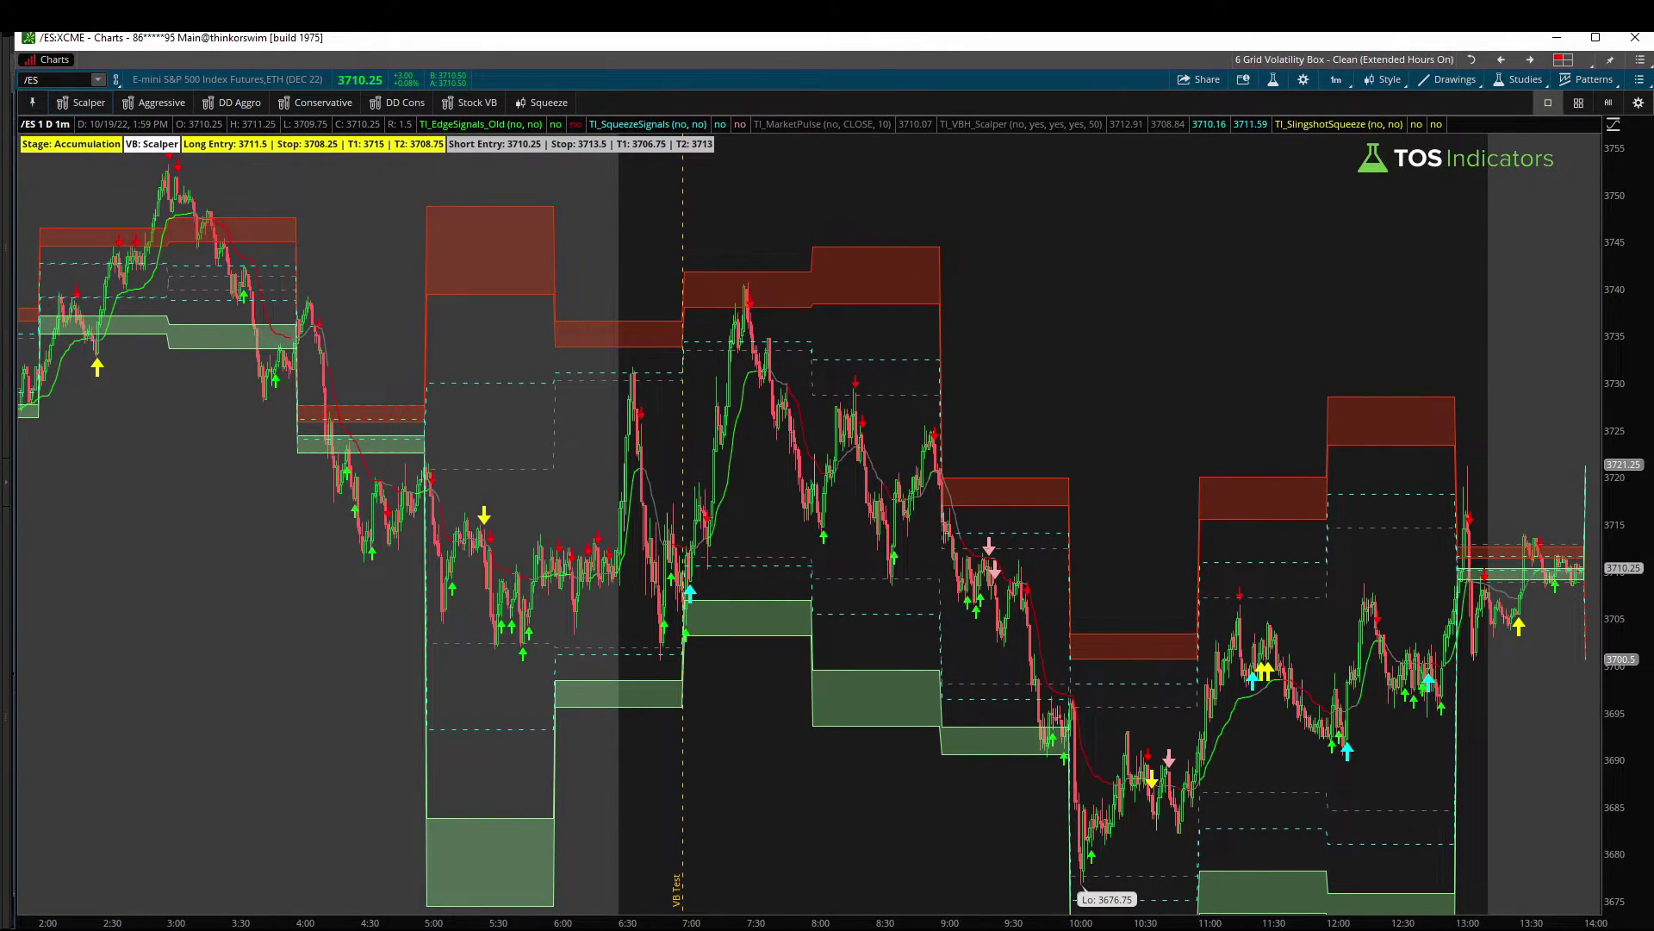
Annotate the 7:15–7:30 peak with a circle, arrow and 'T1 + T2', then erase the marks.
{"action": "mouse_move", "coordinate": [780, 280]}
{"action": "left_mouse_down"}
{"action": "mouse_move", "coordinate": [694, 307]}
{"action": "mouse_move", "coordinate": [731, 355]}
{"action": "mouse_move", "coordinate": [793, 294]}
{"action": "left_mouse_up"}
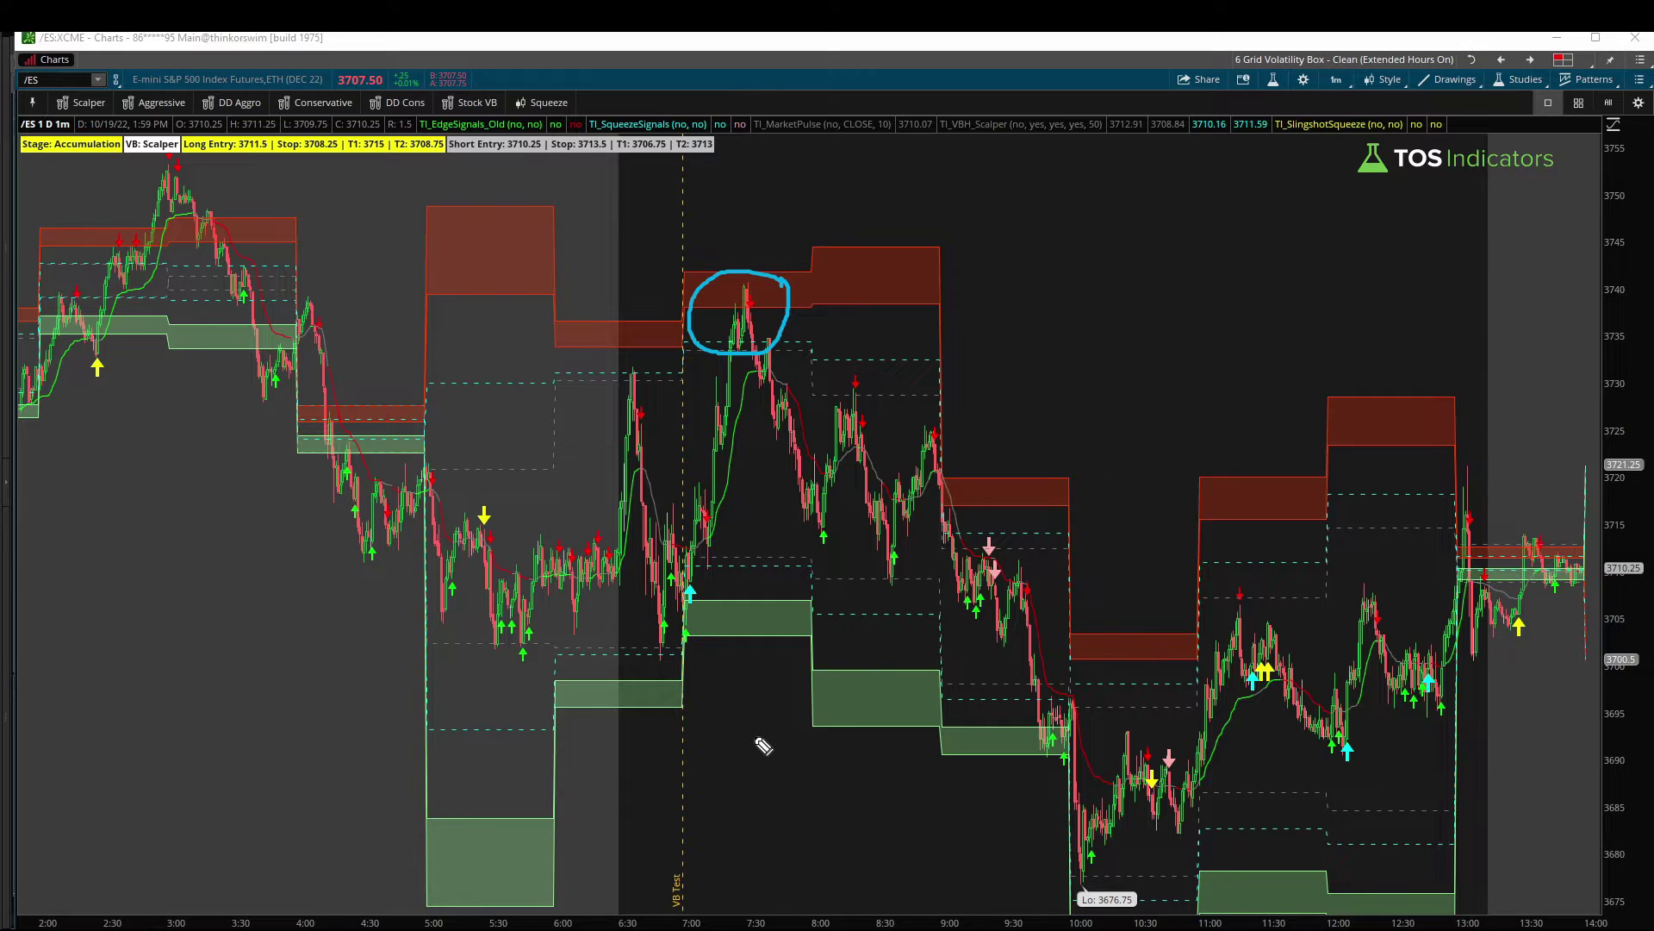
{"action": "mouse_move", "coordinate": [757, 384]}
{"action": "left_mouse_down"}
{"action": "mouse_move", "coordinate": [786, 499]}
{"action": "mouse_move", "coordinate": [793, 470]}
{"action": "left_mouse_up"}
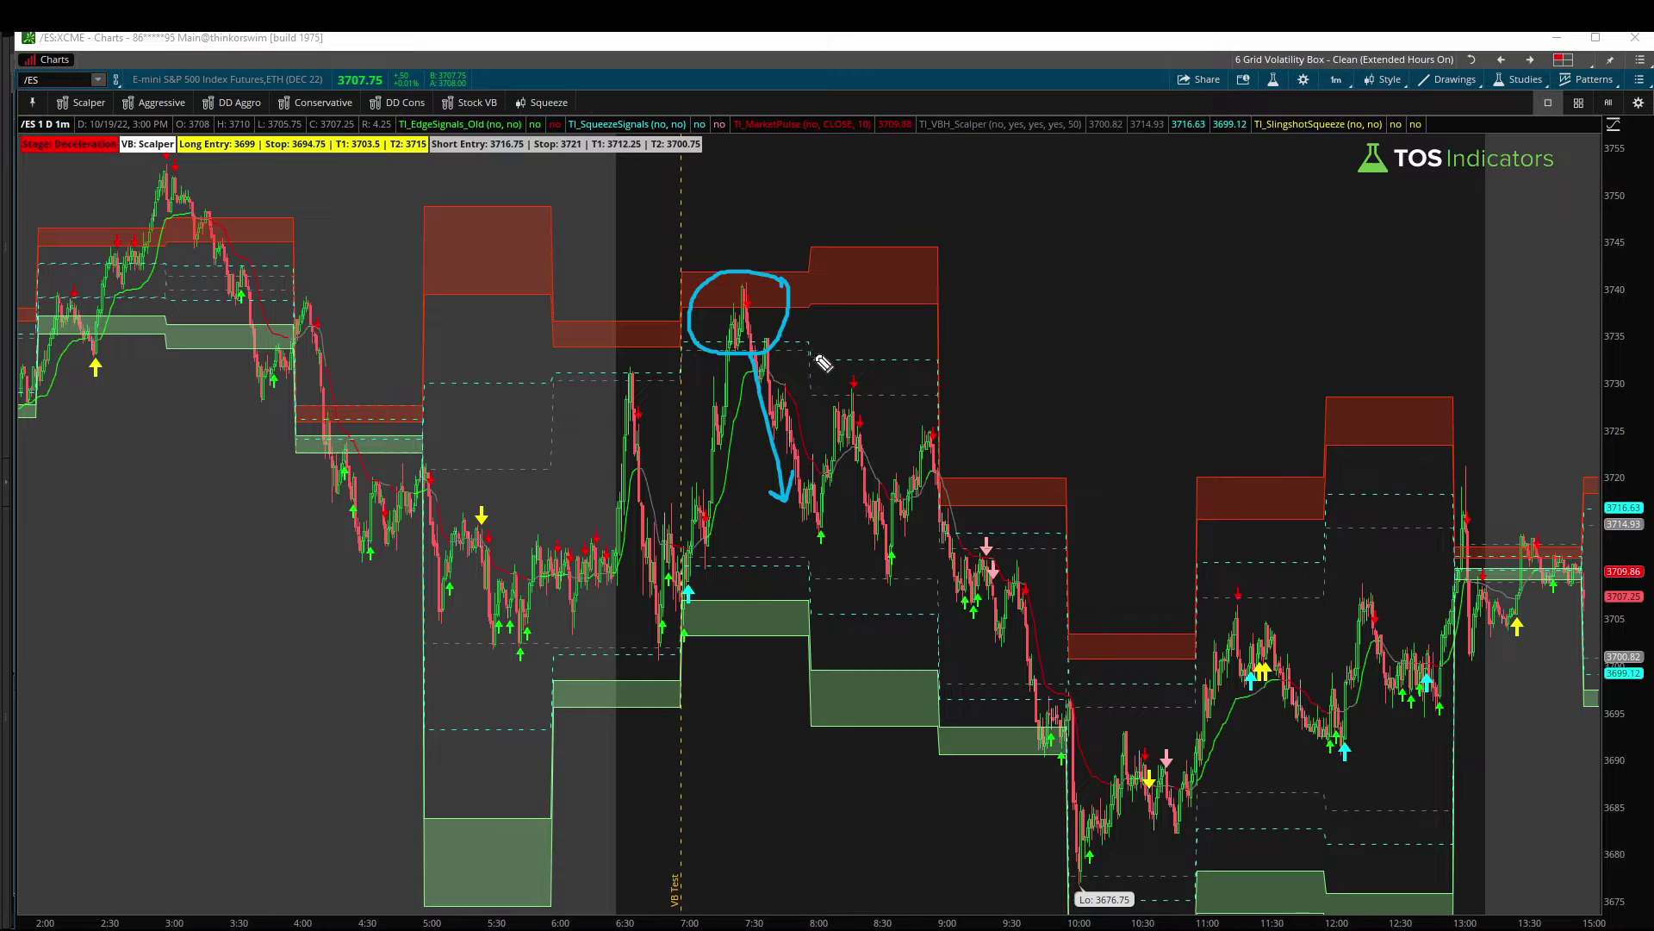
{"action": "left_click_drag", "start_coordinate": [681, 537], "coordinate": [859, 552]}
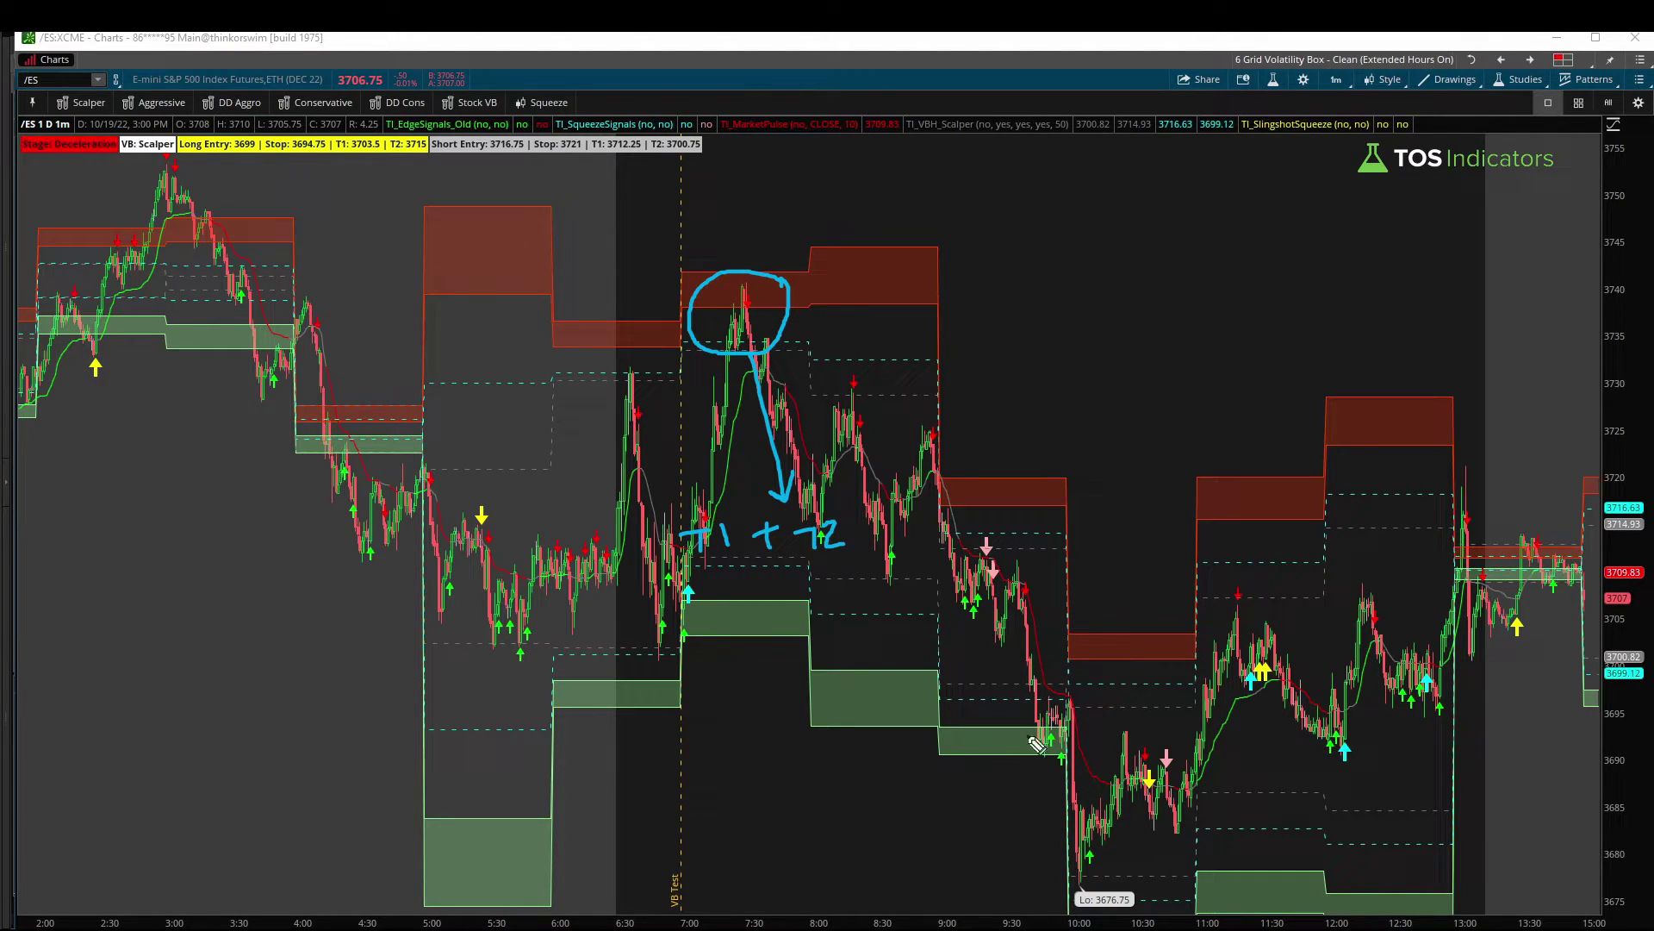
{"action": "left_click_drag", "start_coordinate": [1016, 579], "coordinate": [1039, 739]}
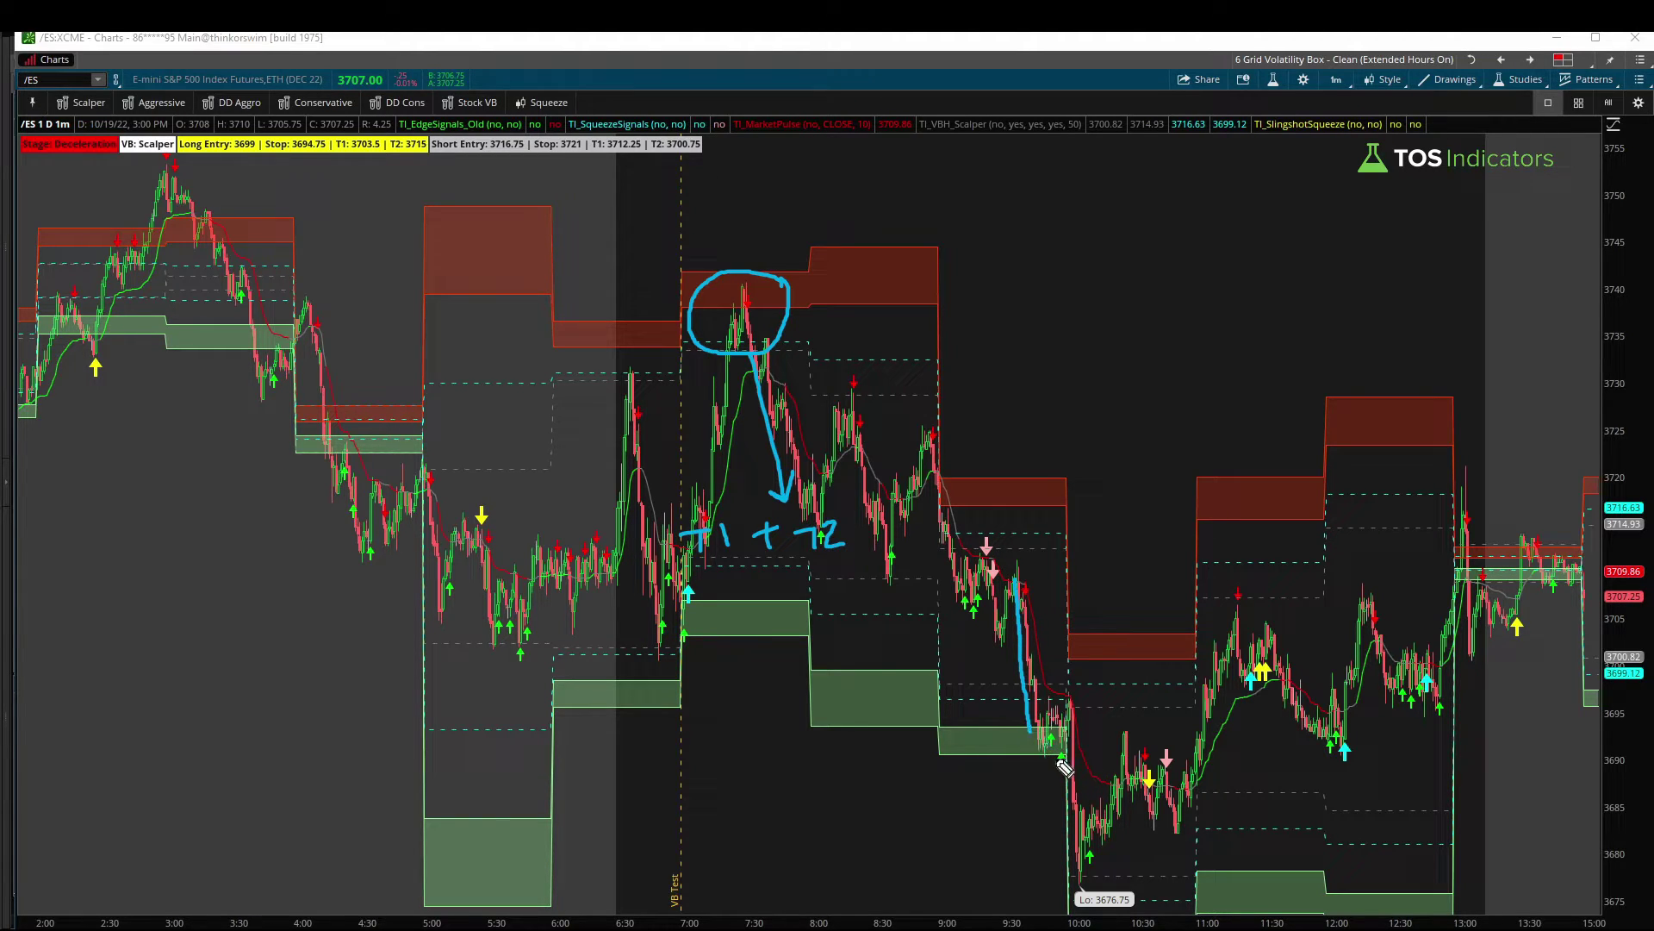
{"action": "key", "text": "e"}
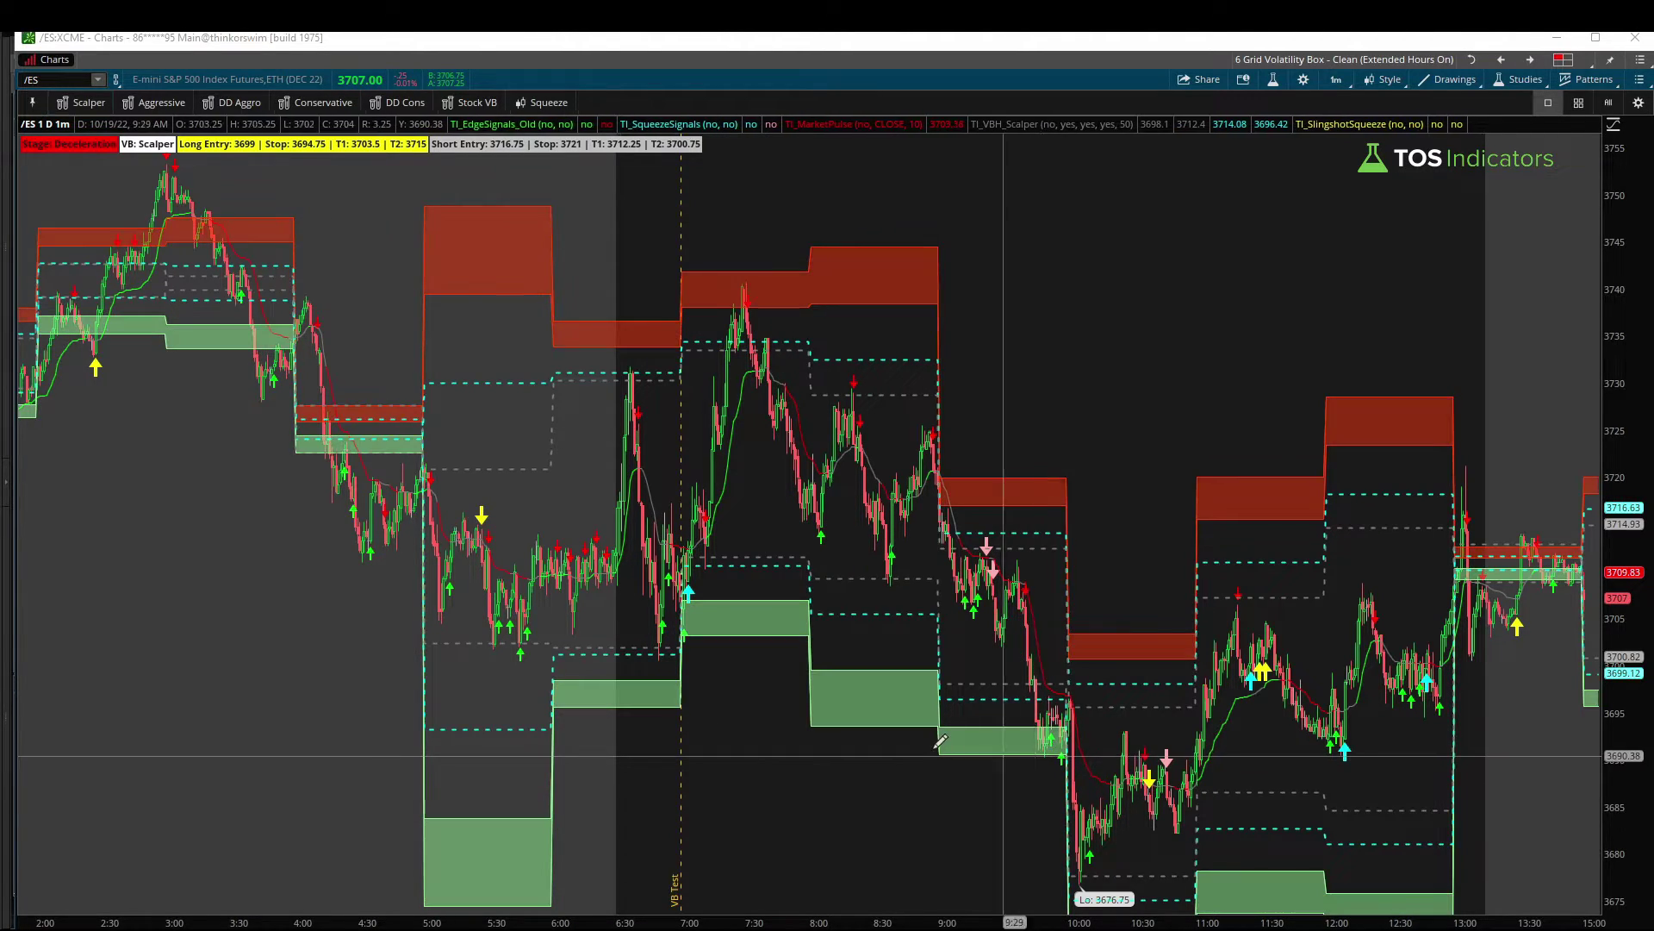
Zoom to 9:00–11:35, switch zones to Aggressive, and briefly mark the 9:50 consolidation.
{"action": "left_click_drag", "start_coordinate": [941, 741], "coordinate": [1282, 750]}
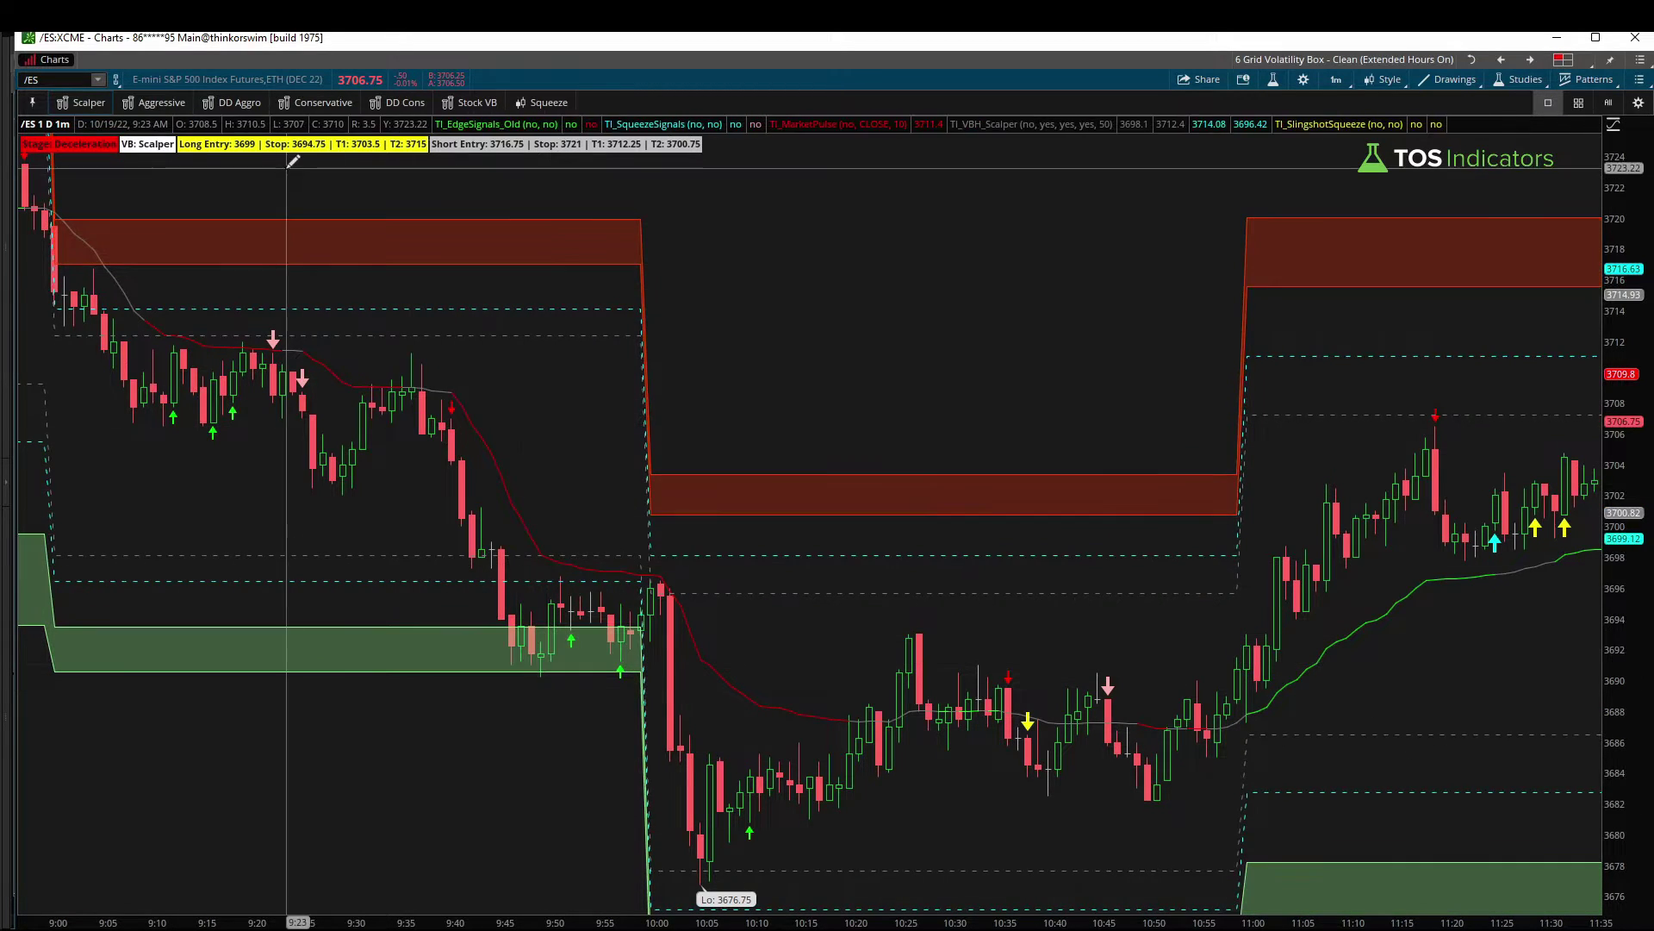
{"action": "left_click", "coordinate": [150, 107]}
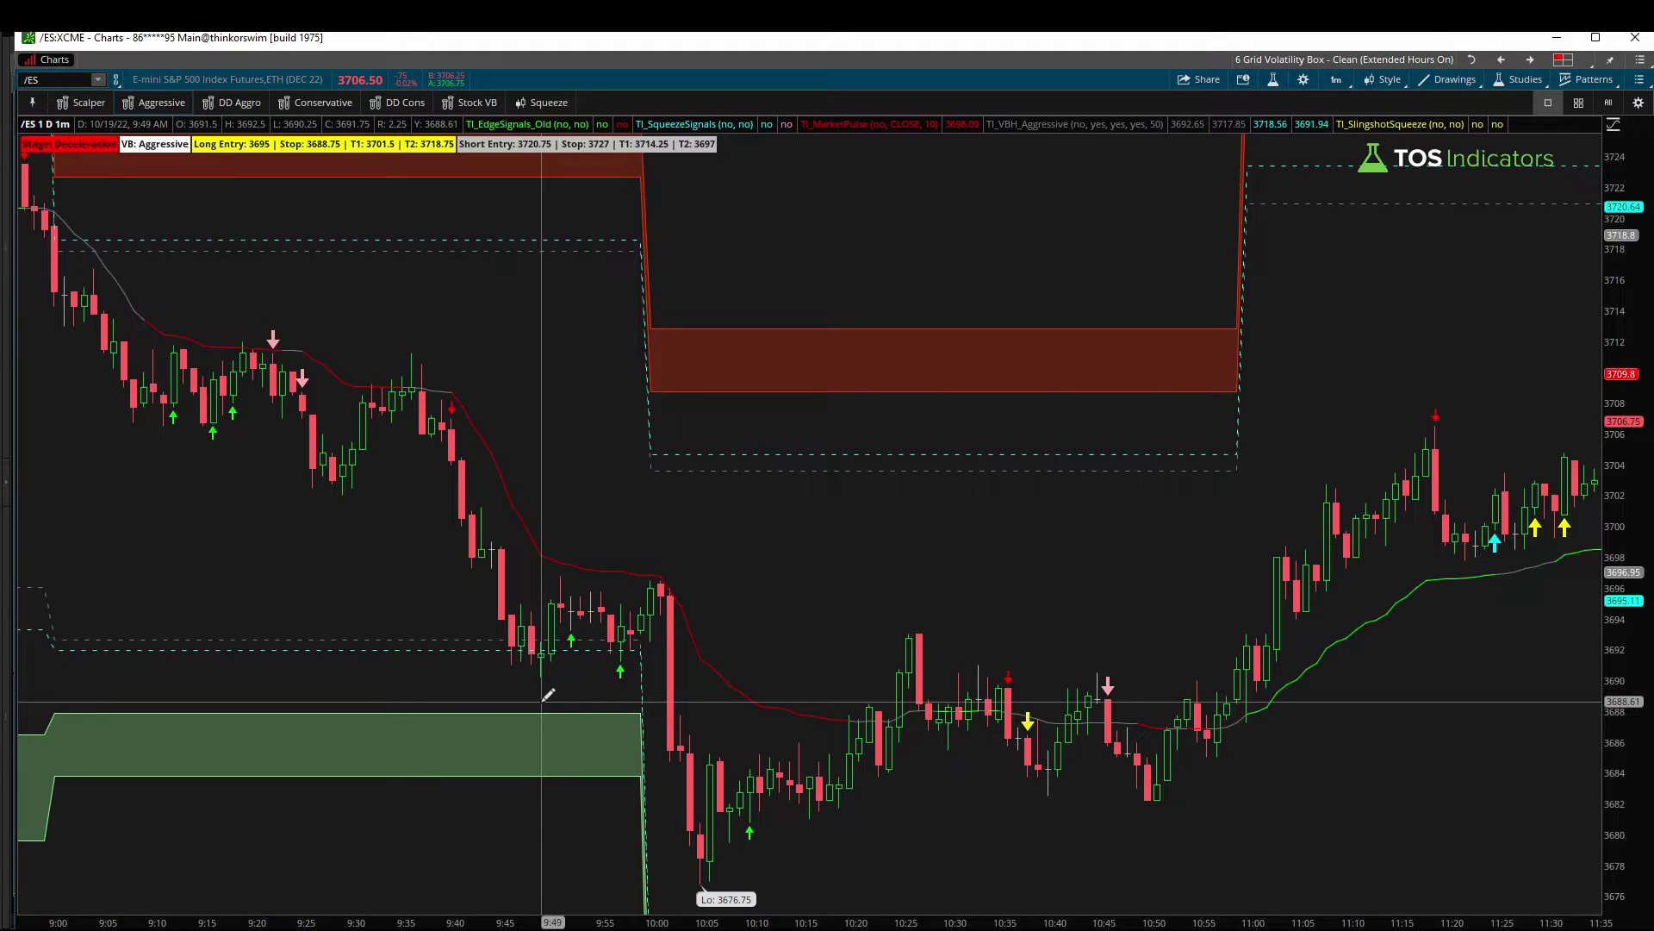
{"action": "mouse_move", "coordinate": [645, 636]}
{"action": "left_mouse_down"}
{"action": "mouse_move", "coordinate": [560, 625]}
{"action": "mouse_move", "coordinate": [488, 675]}
{"action": "mouse_move", "coordinate": [637, 682]}
{"action": "mouse_move", "coordinate": [648, 639]}
{"action": "mouse_move", "coordinate": [622, 642]}
{"action": "mouse_move", "coordinate": [699, 553]}
{"action": "left_mouse_up"}
{"action": "mouse_move", "coordinate": [648, 631]}
{"action": "left_mouse_down"}
{"action": "mouse_move", "coordinate": [675, 648]}
{"action": "mouse_move", "coordinate": [689, 745]}
{"action": "mouse_move", "coordinate": [698, 731]}
{"action": "left_mouse_up"}
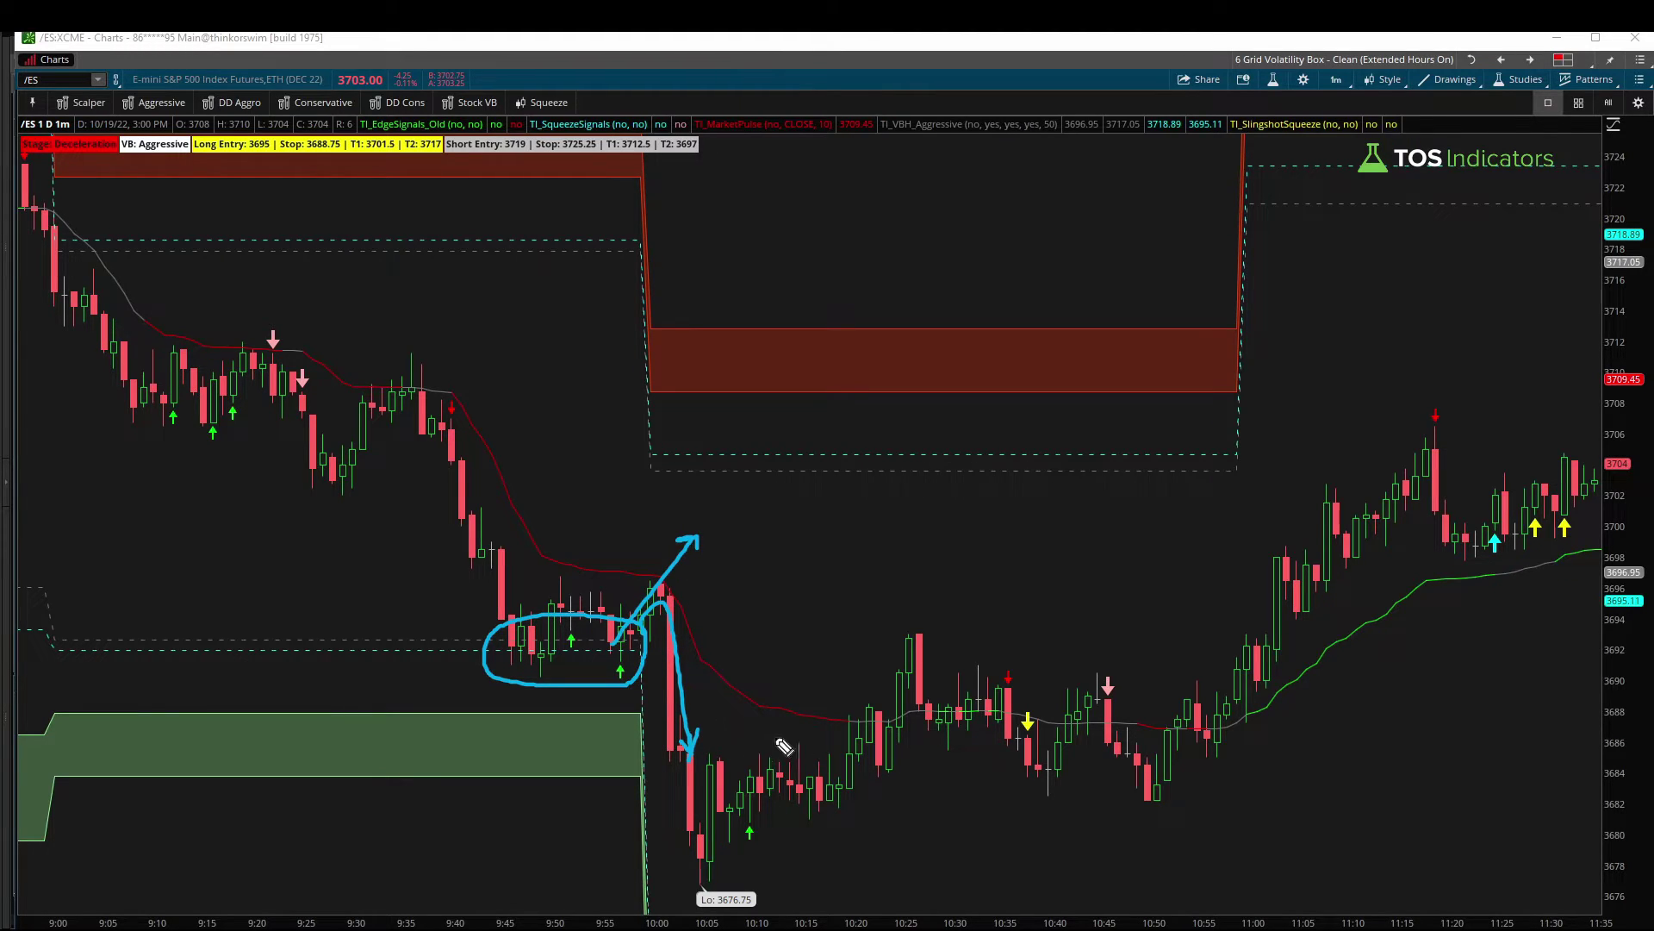
{"action": "key", "text": "Escape"}
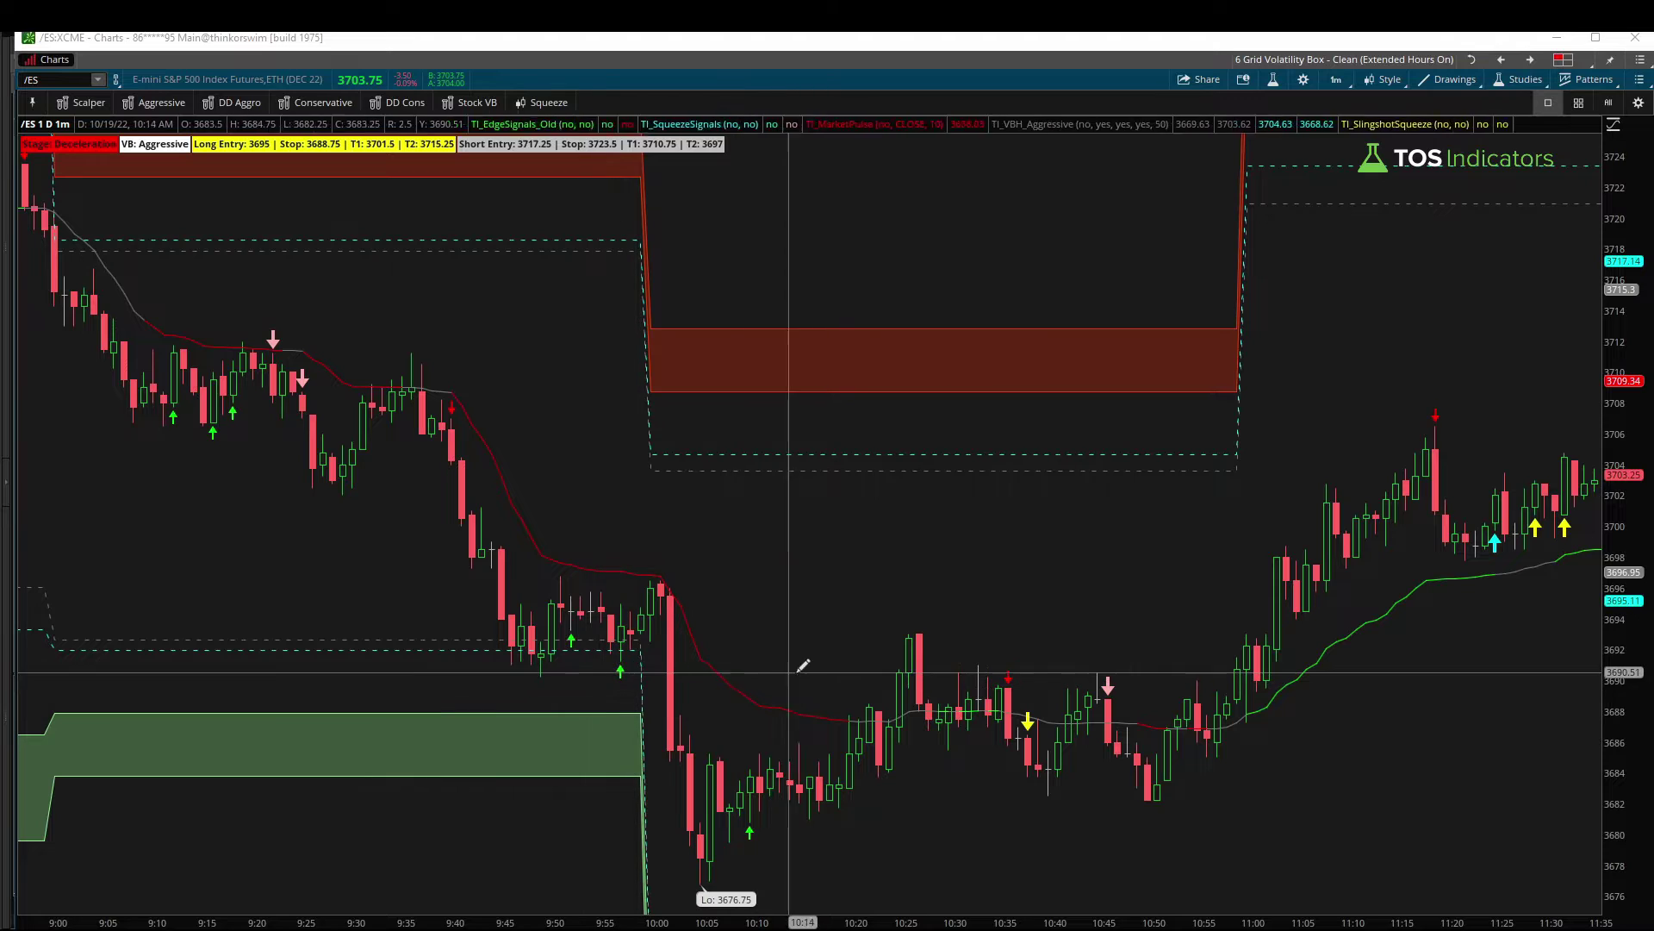
{"action": "key", "text": "alt+Tab"}
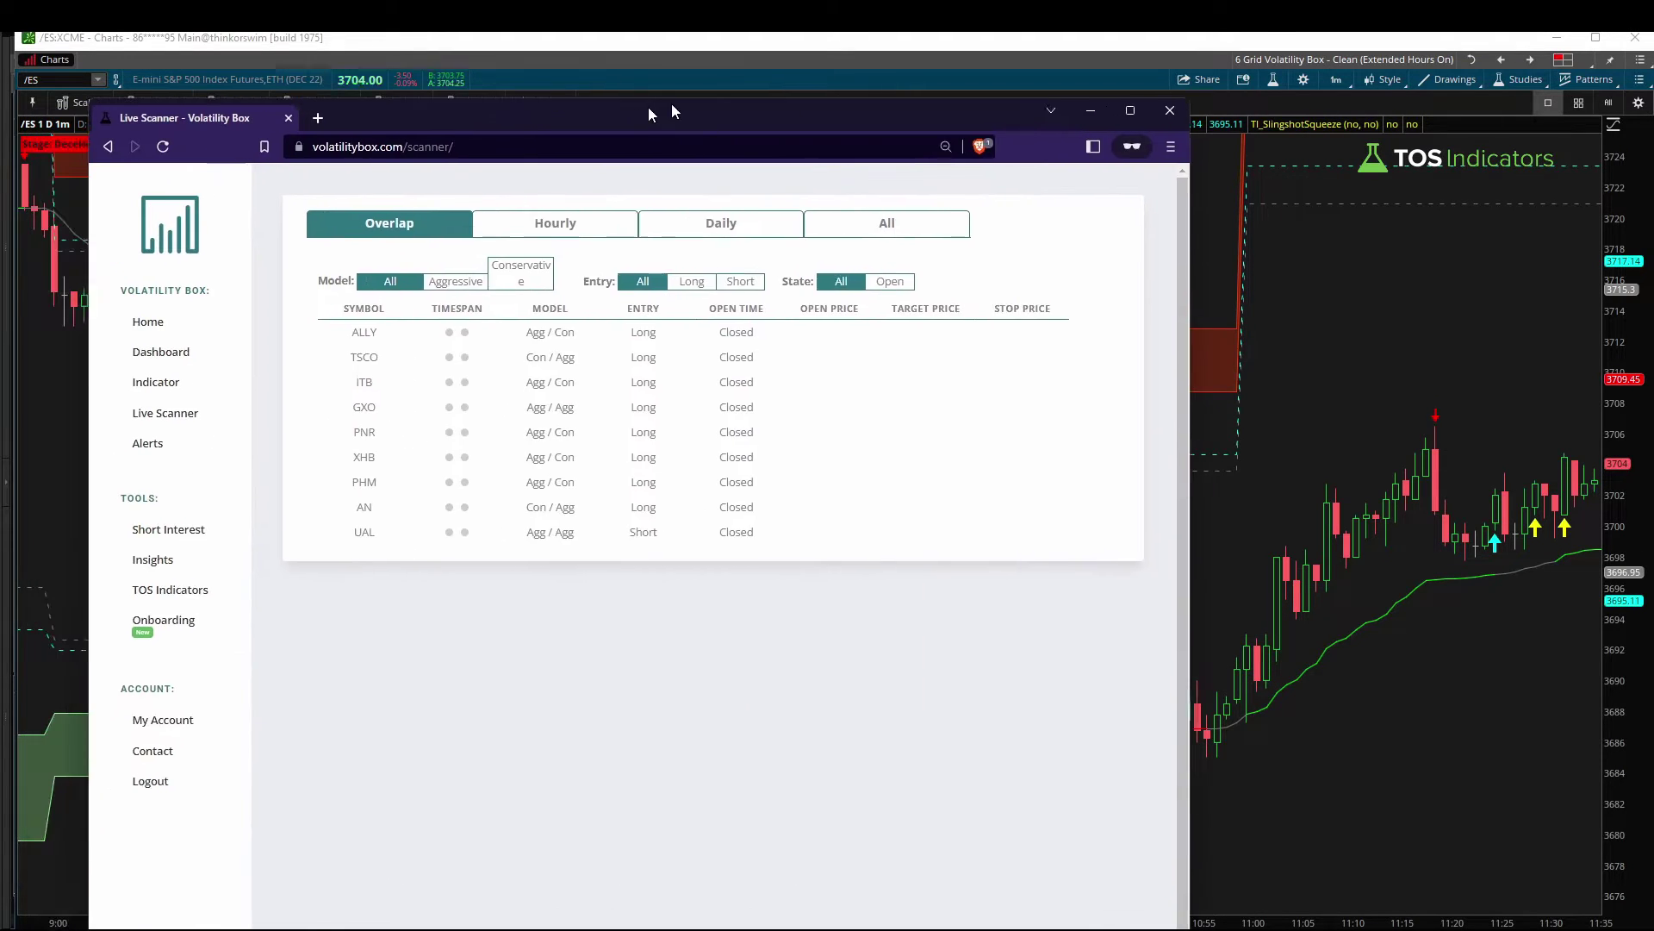
Maximize the Live Scanner, bracket and clear the TSCO–PHM rows, then return to the /ES chart.
{"action": "left_click_drag", "start_coordinate": [1414, 330], "coordinate": [1346, 330]}
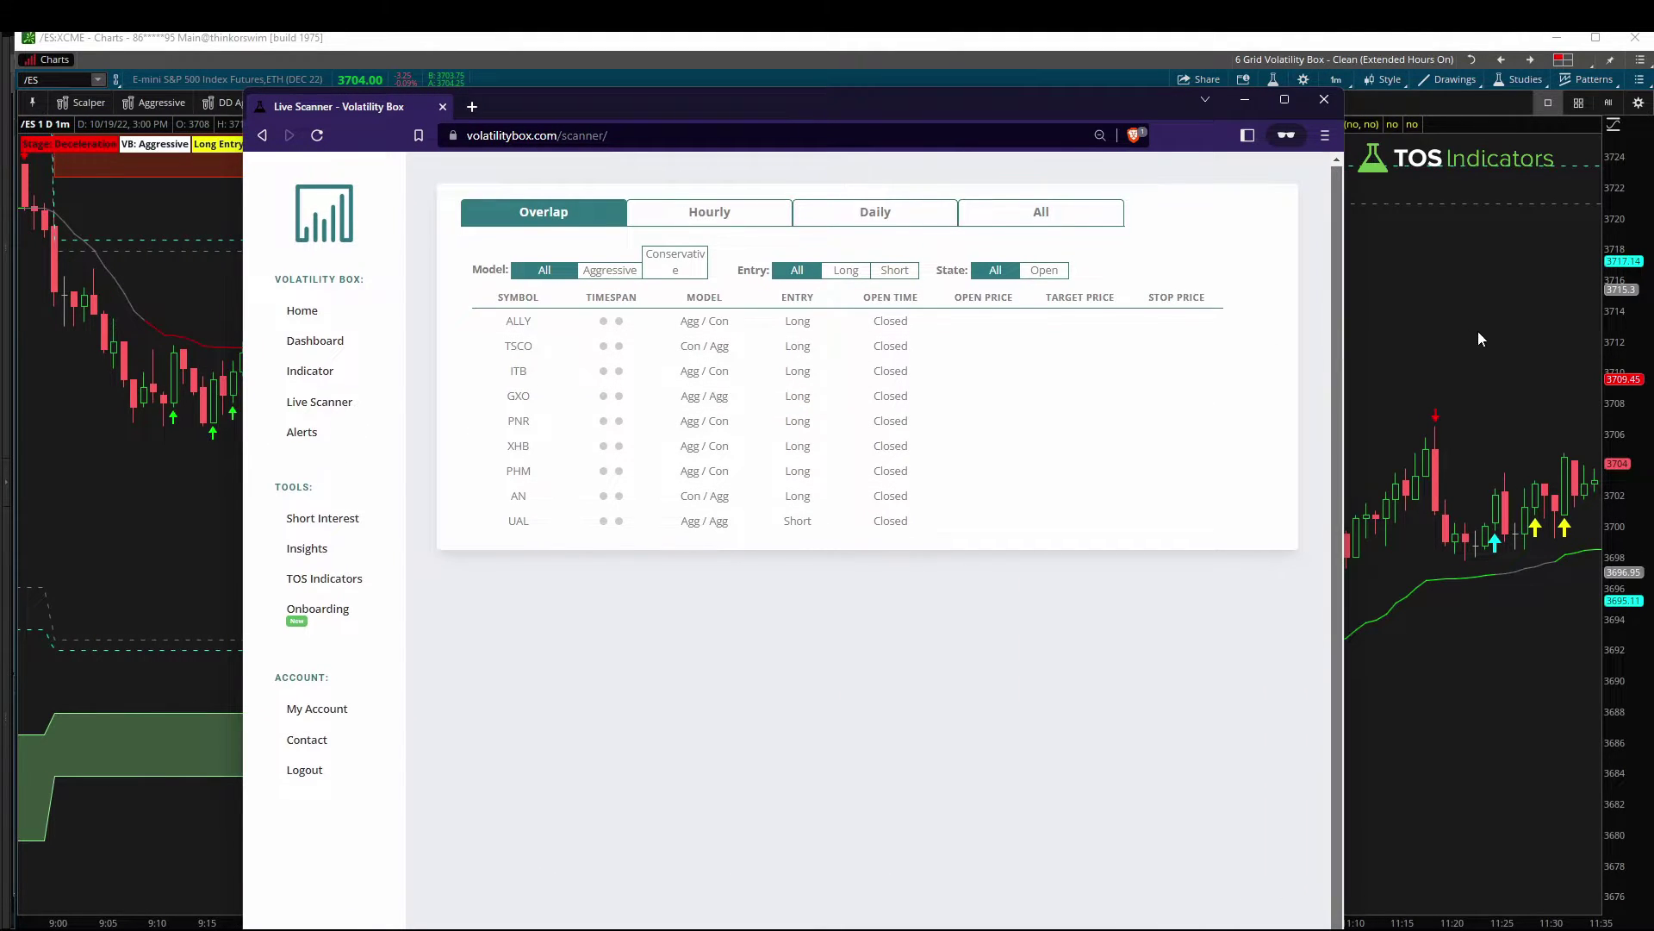
{"action": "left_click", "coordinate": [1284, 99]}
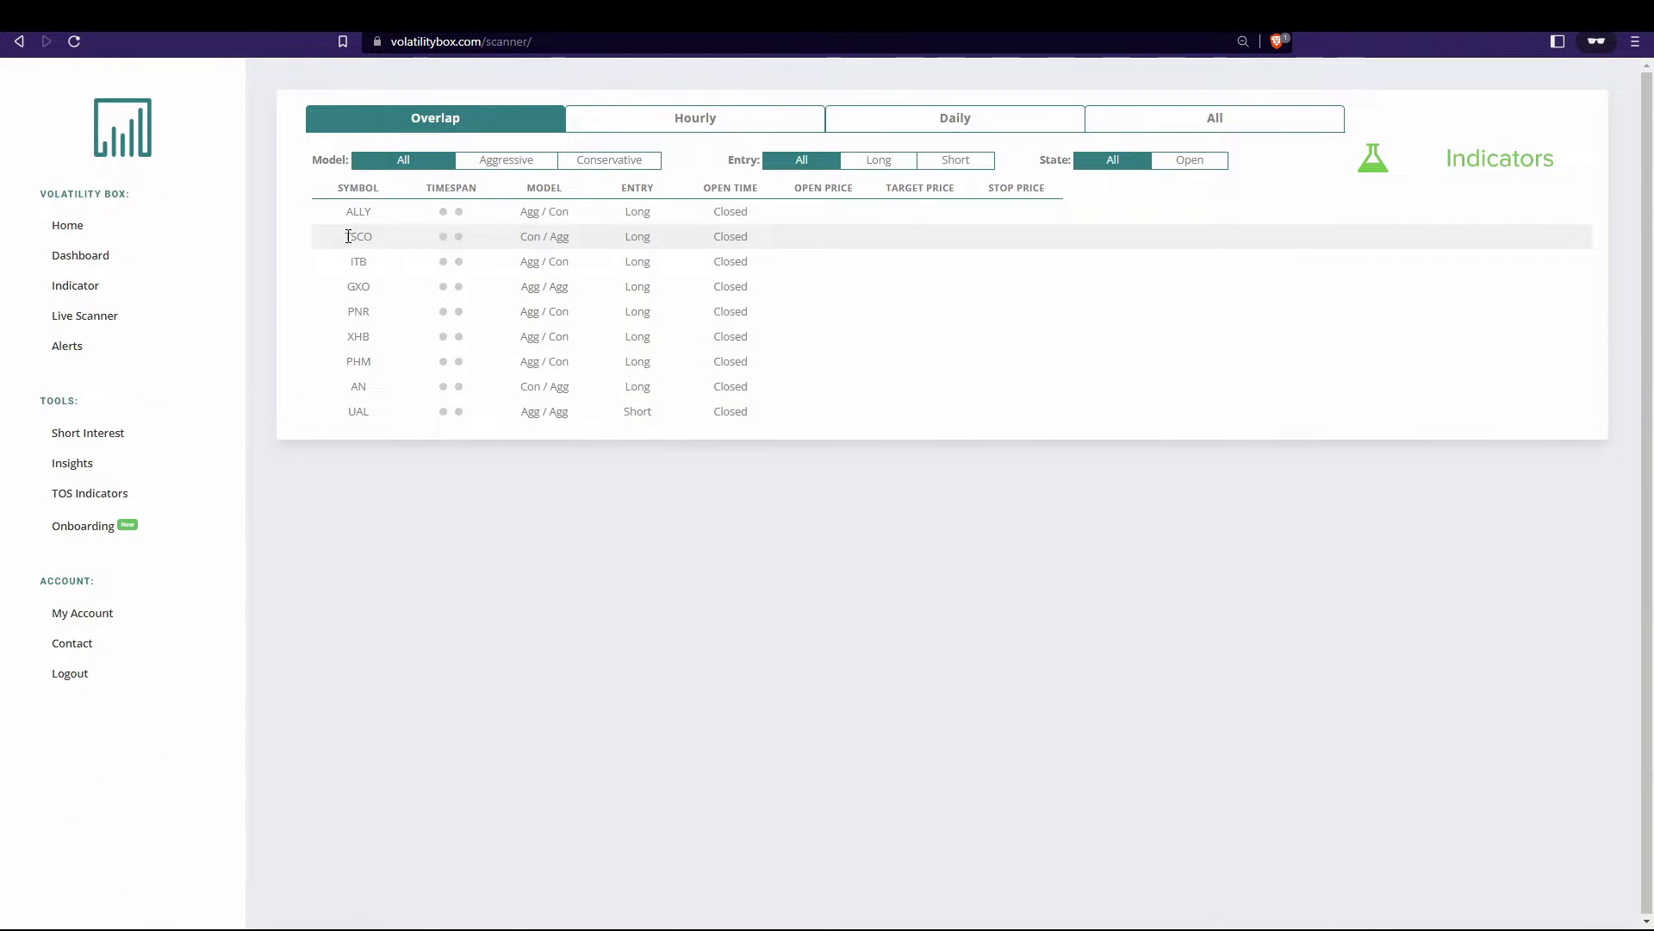
{"action": "left_click_drag", "start_coordinate": [339, 230], "coordinate": [339, 370]}
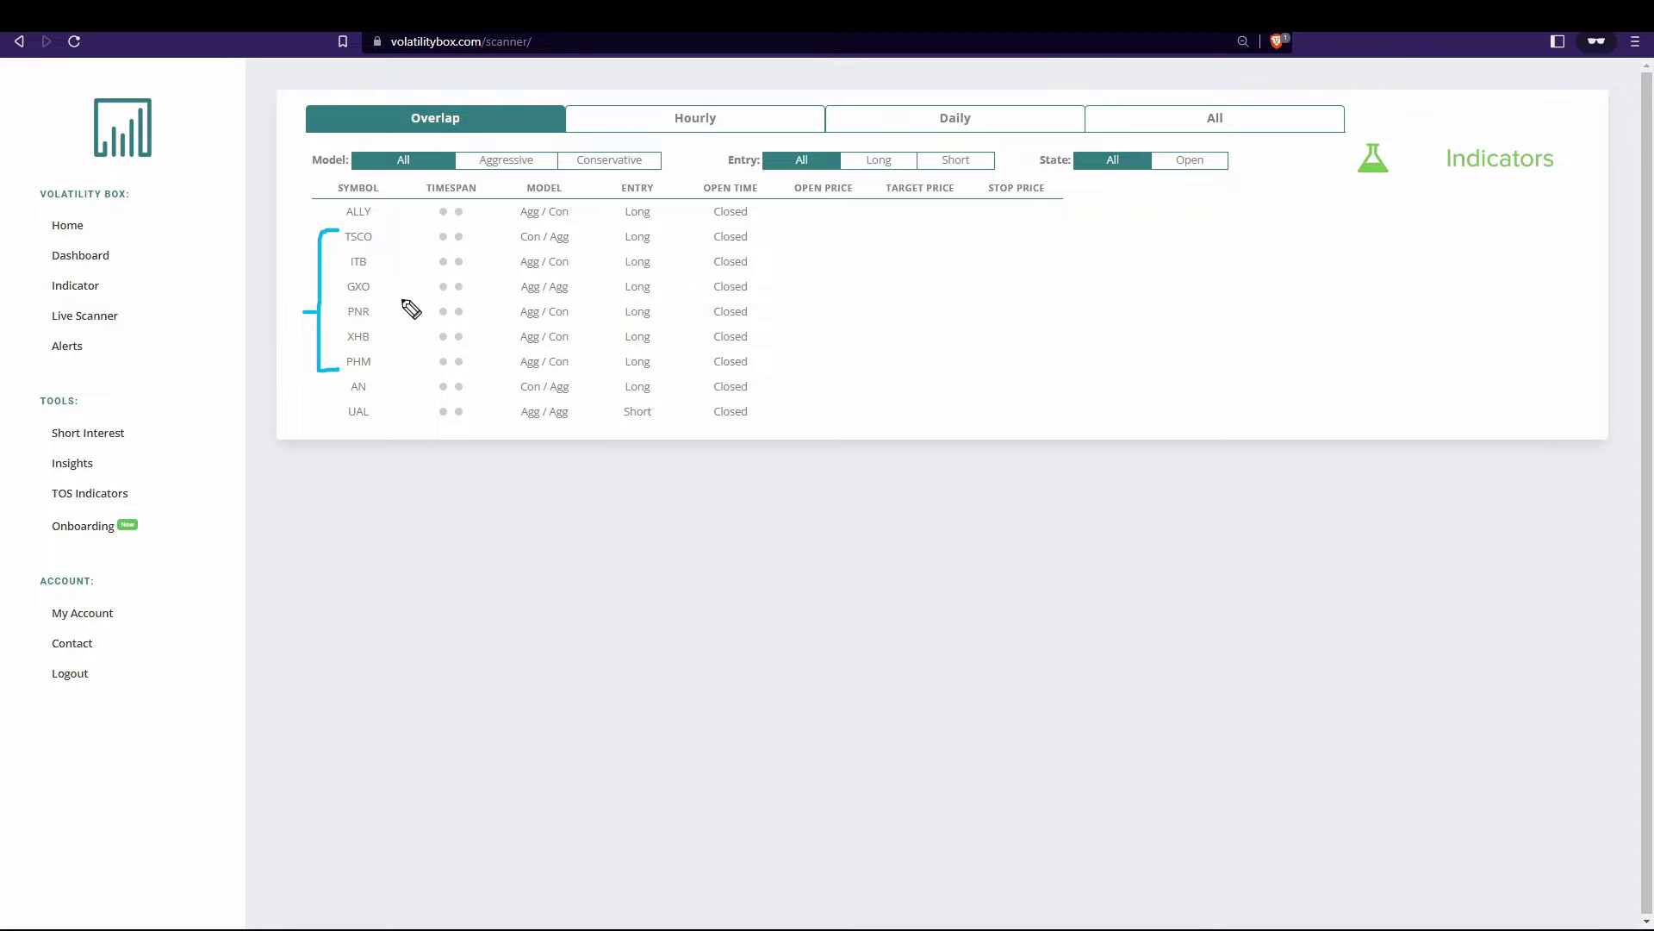
{"action": "key", "text": "Escape"}
{"action": "key", "text": "alt+Tab"}
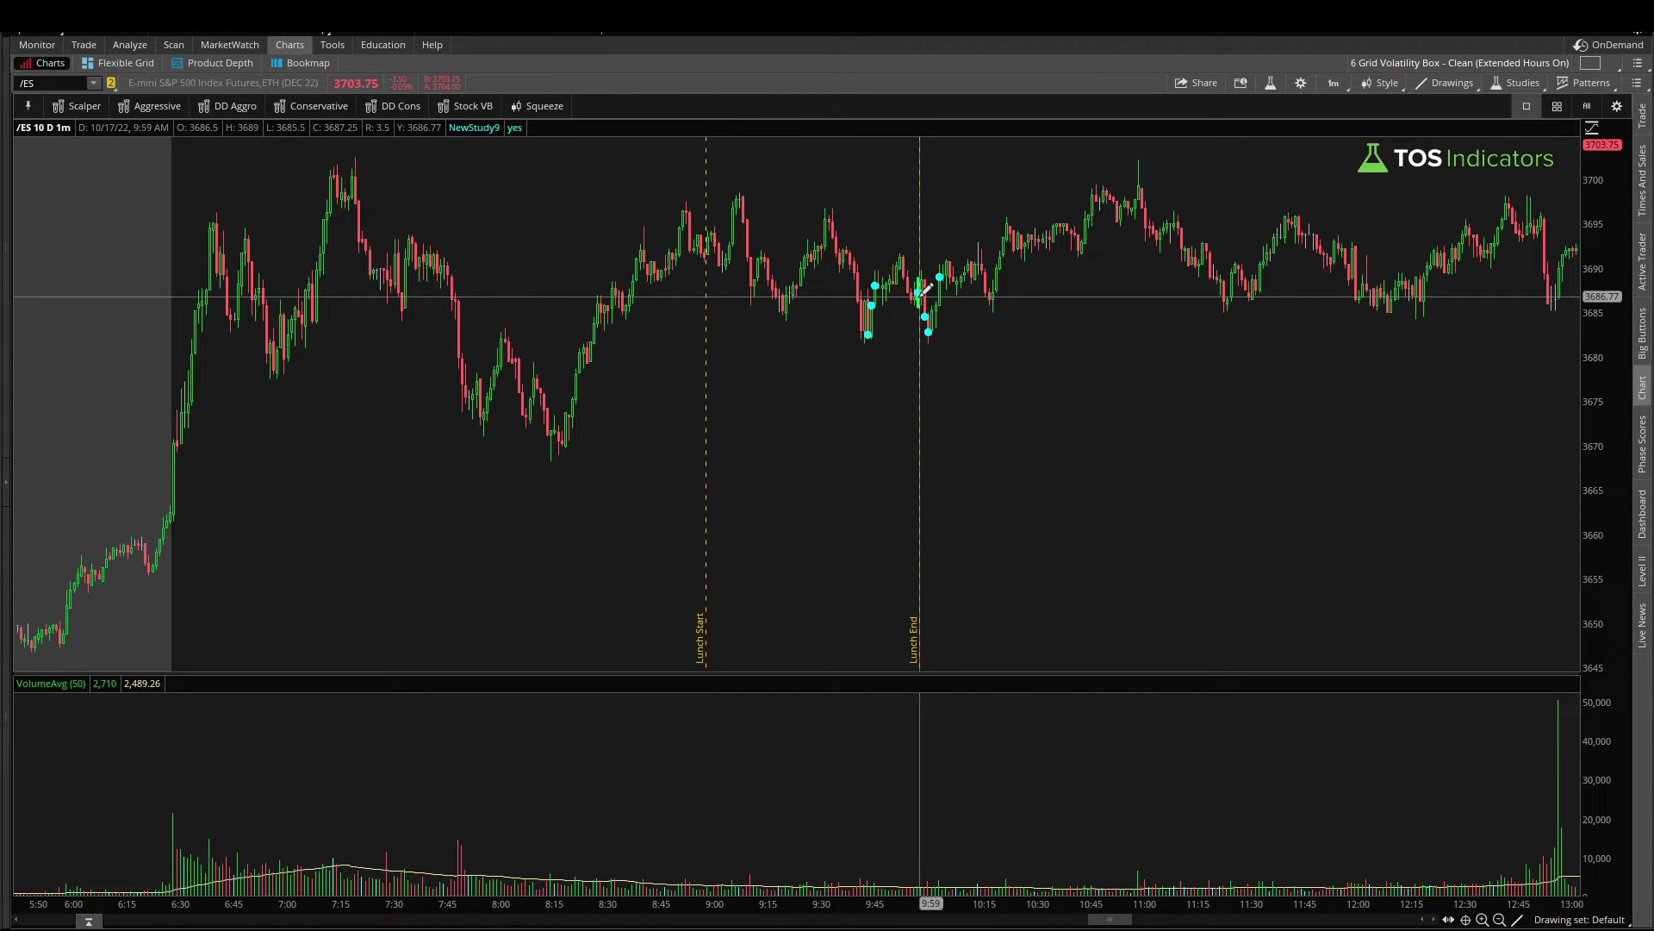
Circle the cyan-marked bars around Lunch End on the current and previous sessions.
{"action": "mouse_move", "coordinate": [963, 257]}
{"action": "left_mouse_down"}
{"action": "mouse_move", "coordinate": [866, 259]}
{"action": "mouse_move", "coordinate": [952, 361]}
{"action": "mouse_move", "coordinate": [979, 273]}
{"action": "left_mouse_up"}
{"action": "left_click_drag", "start_coordinate": [1112, 920], "coordinate": [959, 897]}
{"action": "left_click", "coordinate": [763, 565]}
{"action": "mouse_move", "coordinate": [896, 556]}
{"action": "left_mouse_down"}
{"action": "mouse_move", "coordinate": [765, 543]}
{"action": "mouse_move", "coordinate": [835, 617]}
{"action": "mouse_move", "coordinate": [892, 558]}
{"action": "left_mouse_up"}
{"action": "mouse_move", "coordinate": [932, 476]}
{"action": "left_mouse_down"}
{"action": "mouse_move", "coordinate": [885, 515]}
{"action": "mouse_move", "coordinate": [900, 524]}
{"action": "mouse_move", "coordinate": [821, 561]}
{"action": "left_mouse_up"}
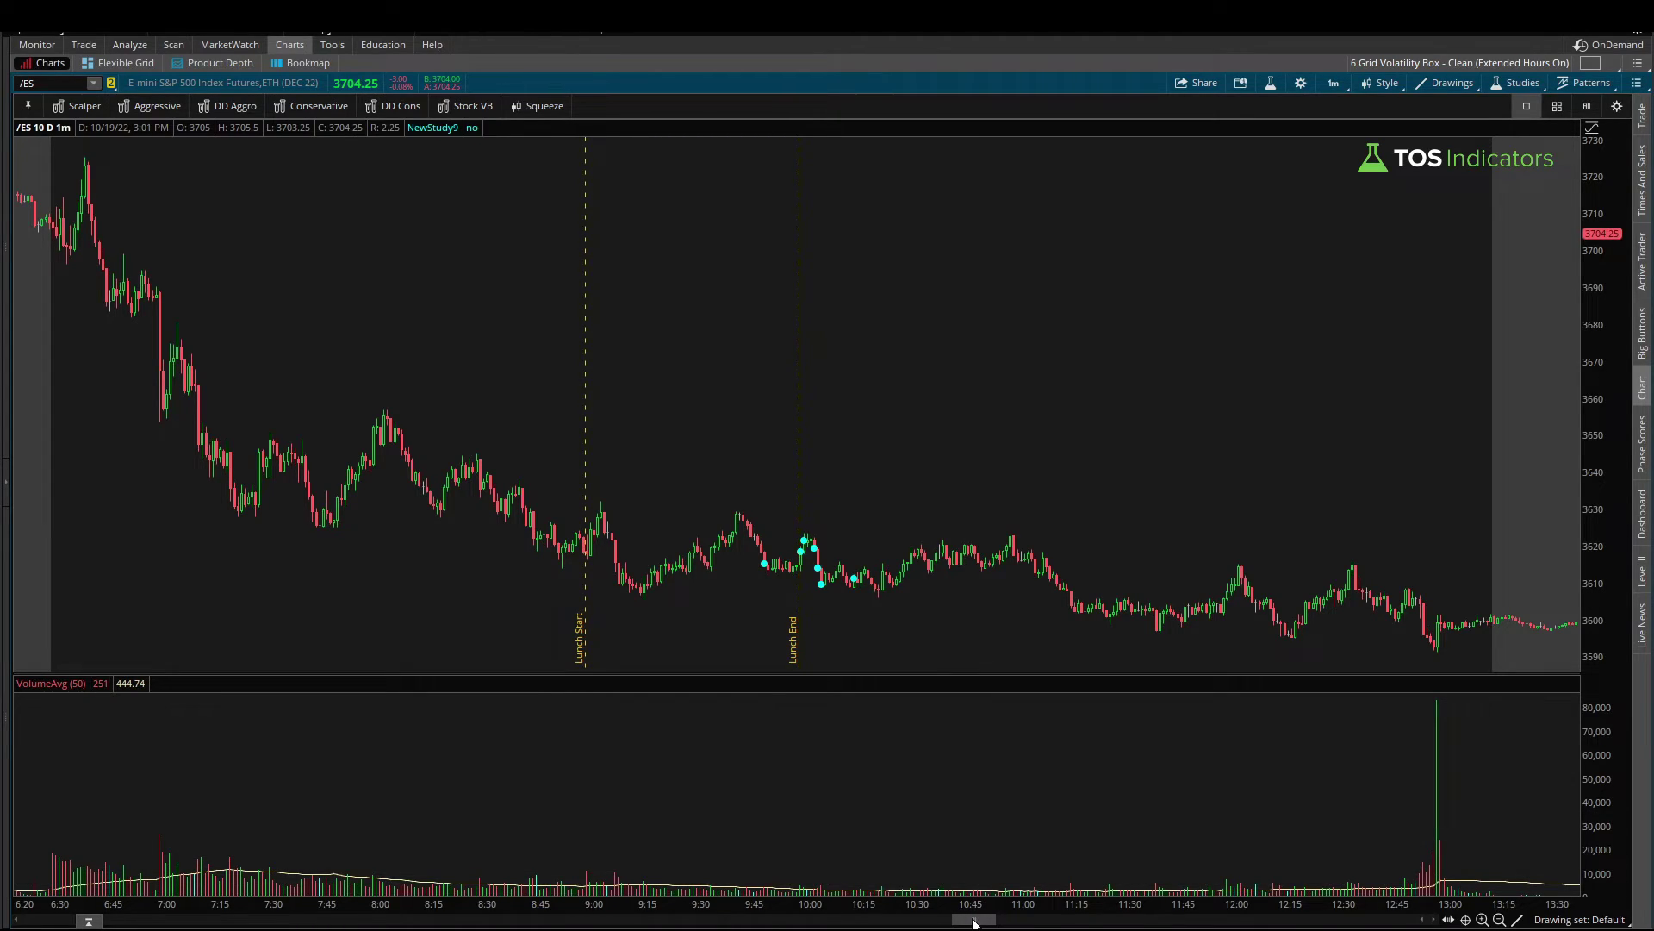
Scroll back through earlier sessions, trace the rally from Lunch Start to the high, then erase it.
{"action": "left_click_drag", "start_coordinate": [974, 922], "coordinate": [821, 920]}
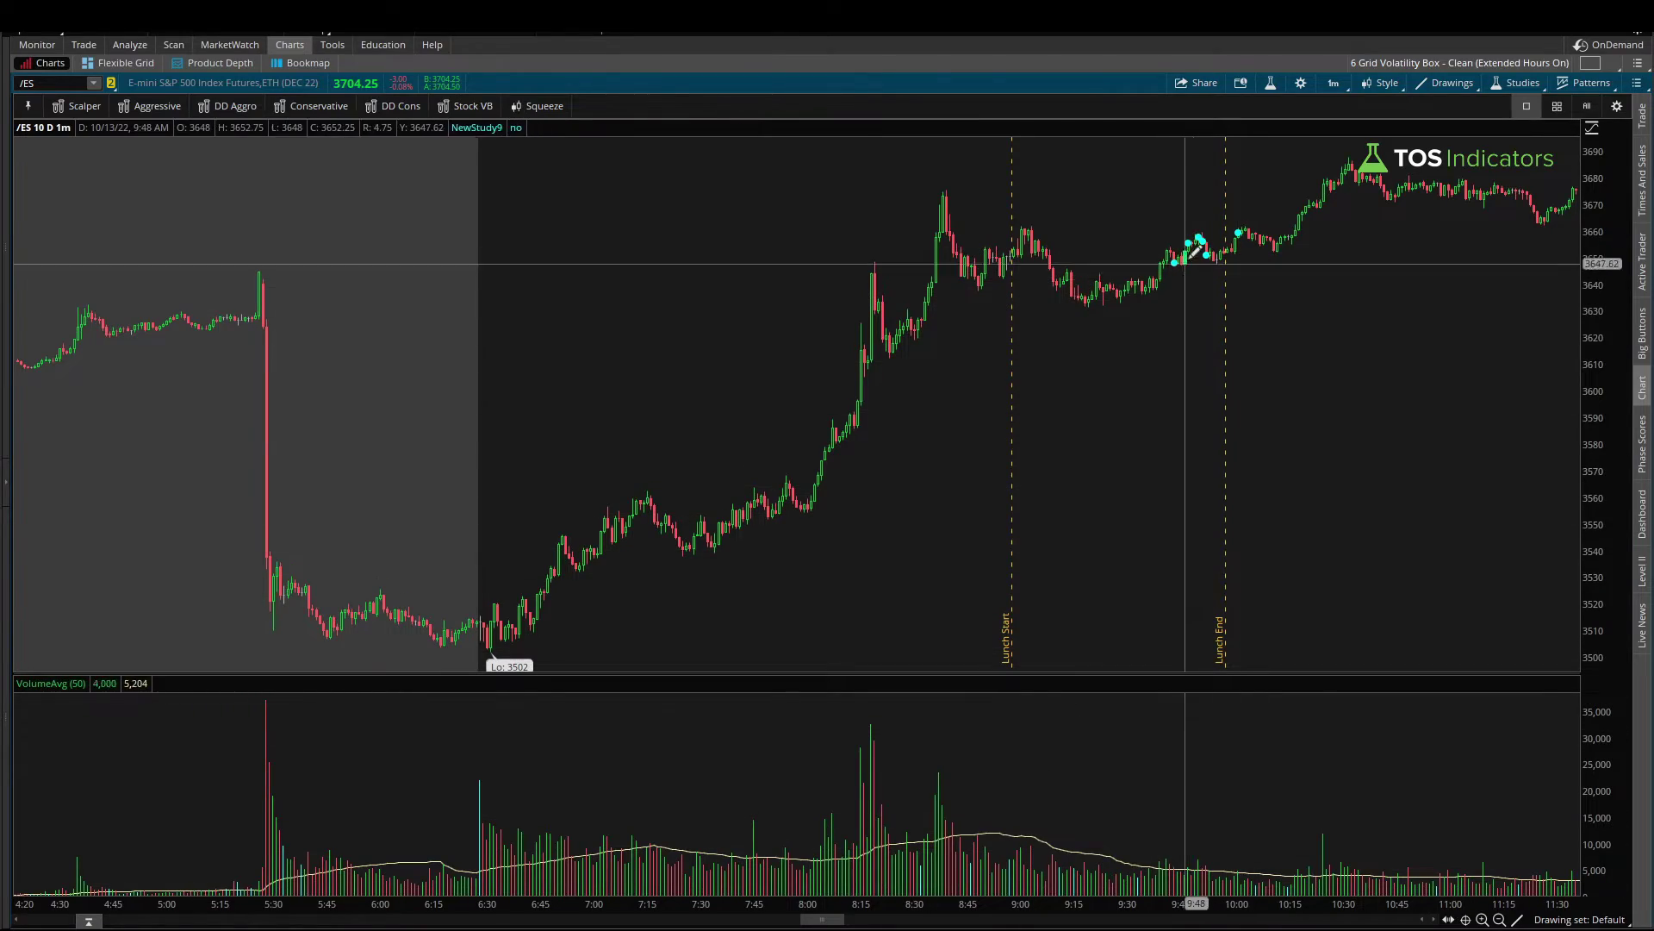
{"action": "left_click_drag", "start_coordinate": [821, 921], "coordinate": [691, 924]}
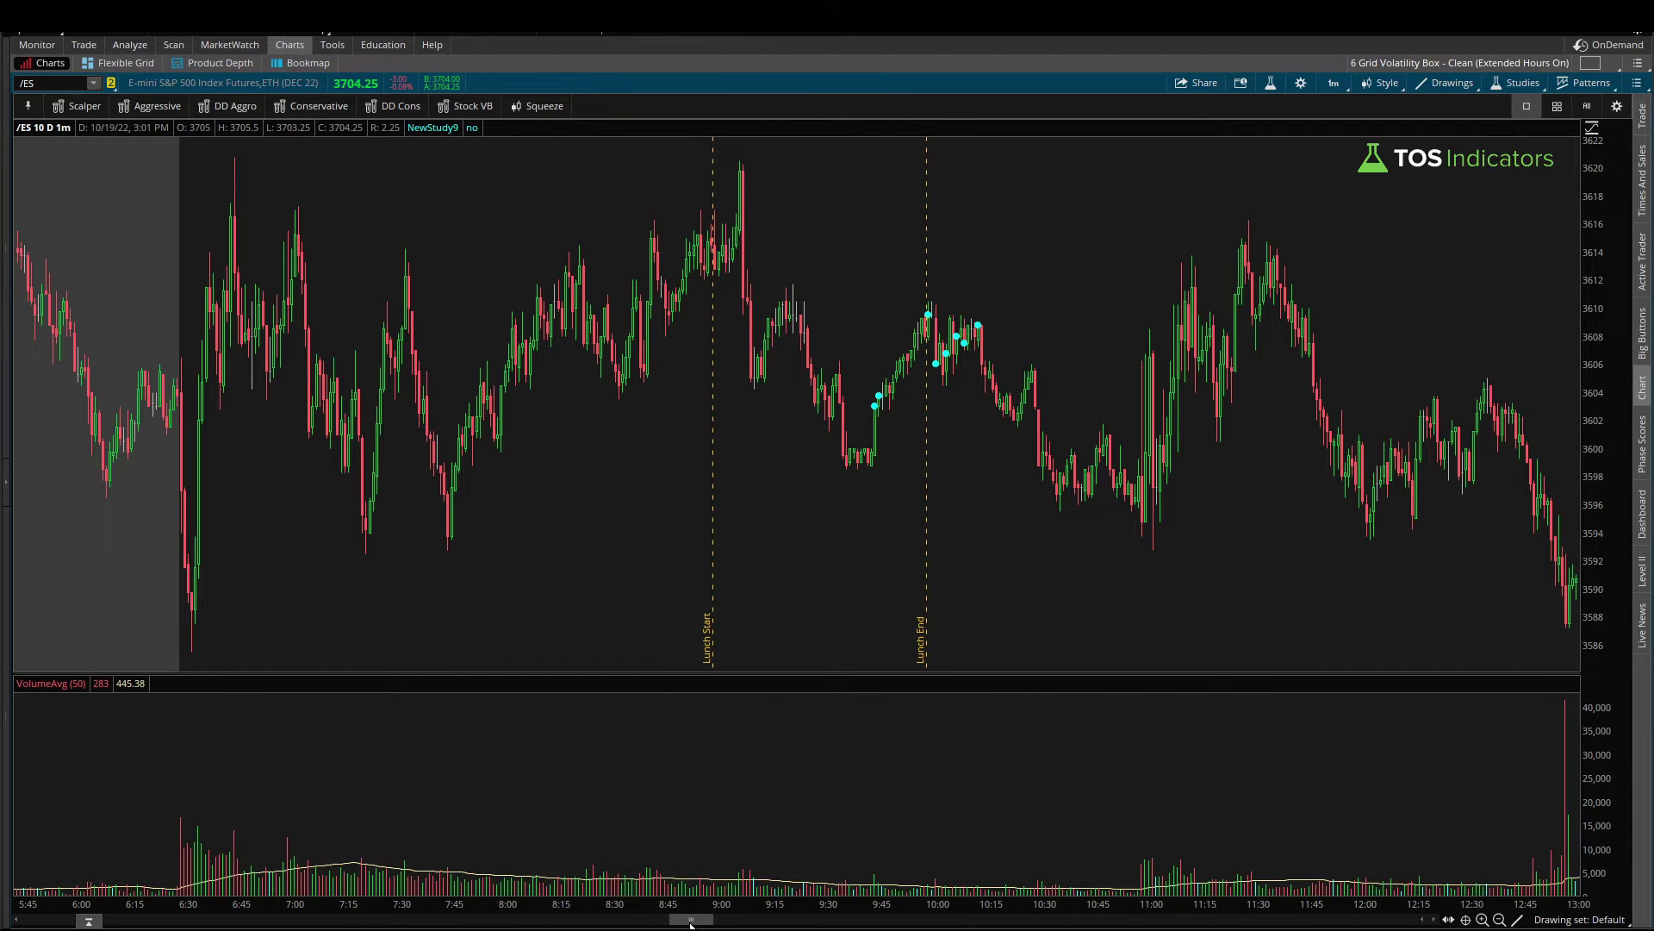
{"action": "left_click_drag", "start_coordinate": [690, 924], "coordinate": [552, 922]}
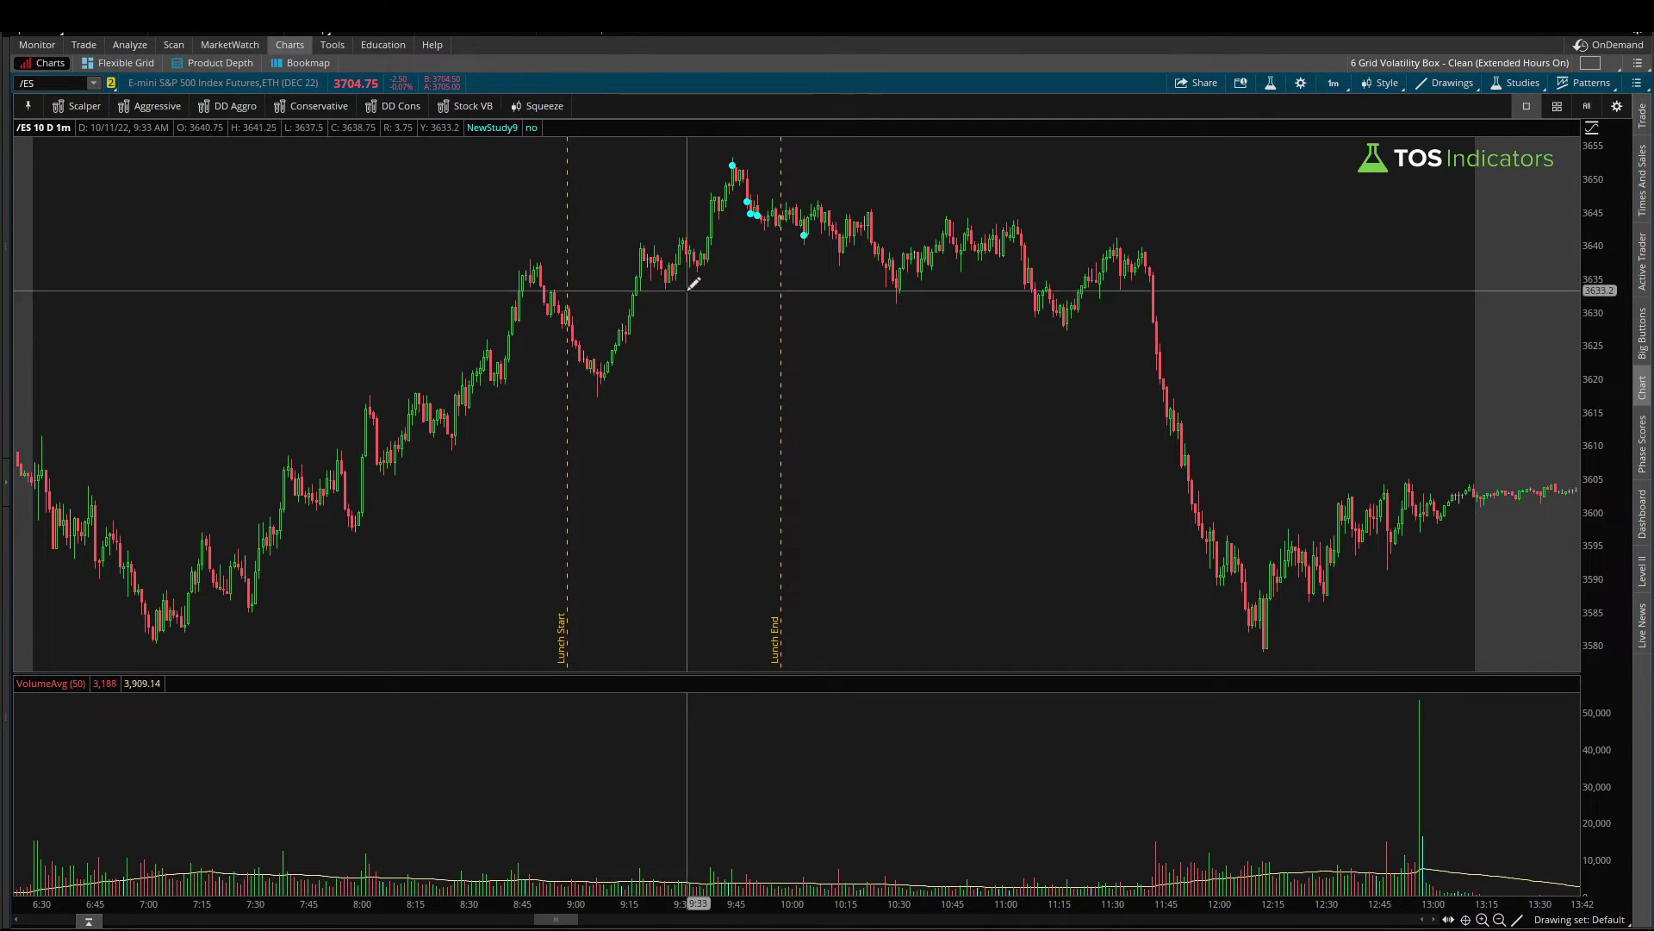
{"action": "mouse_move", "coordinate": [560, 326]}
{"action": "left_mouse_down"}
{"action": "mouse_move", "coordinate": [743, 207]}
{"action": "mouse_move", "coordinate": [755, 233]}
{"action": "left_mouse_up"}
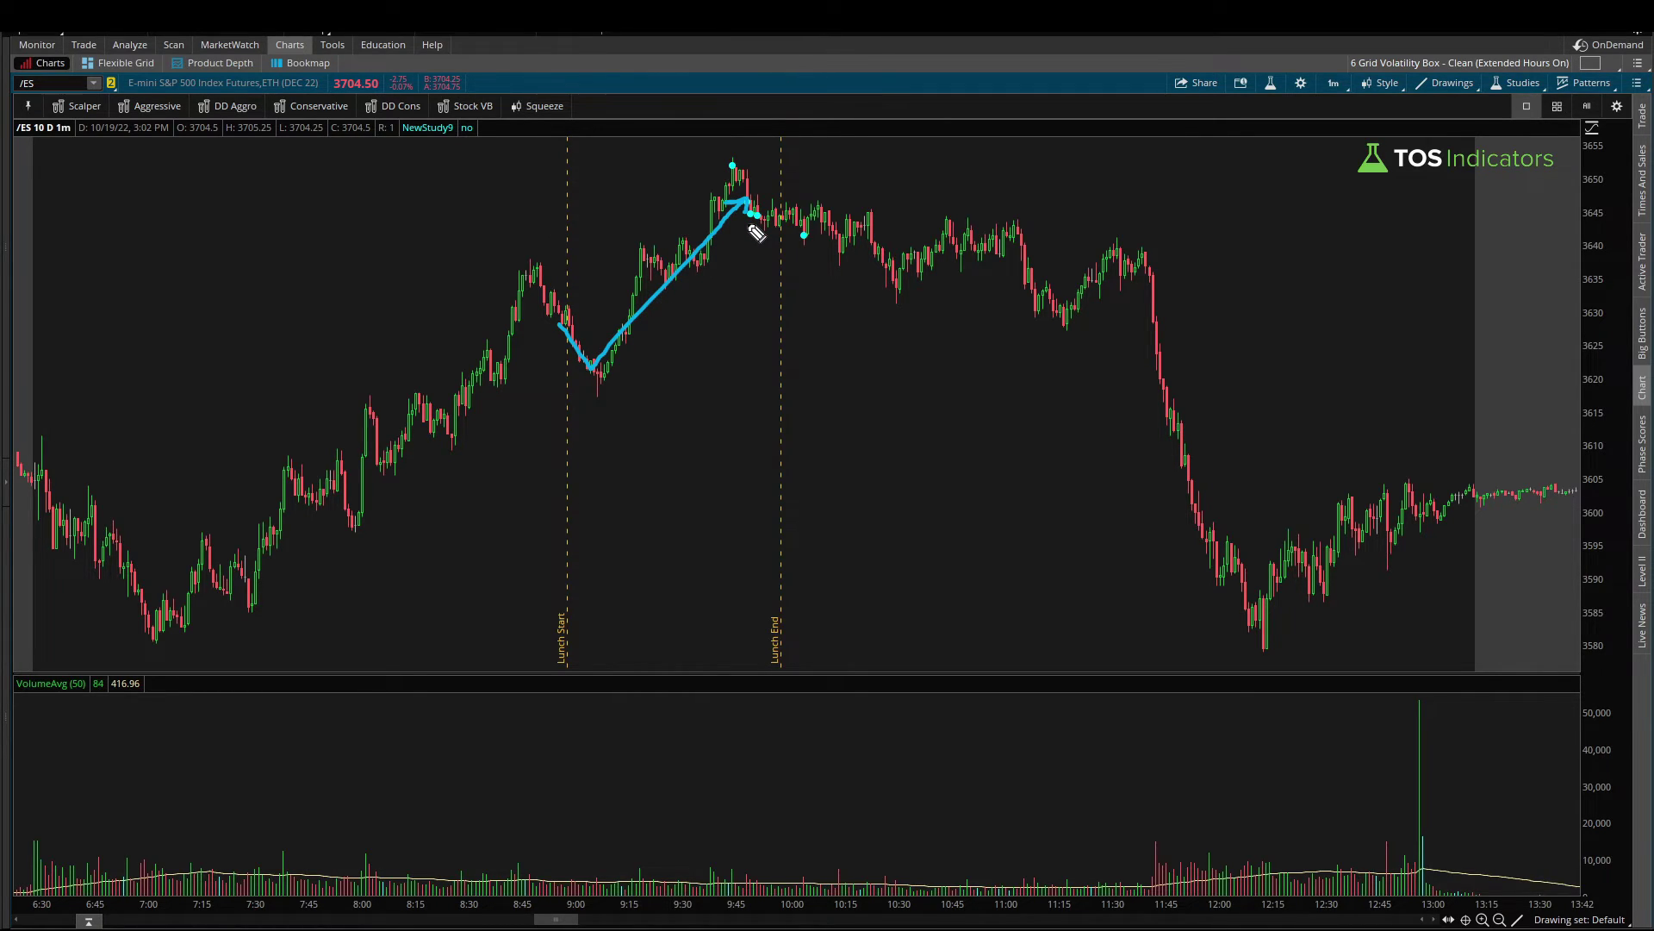
{"action": "key", "text": "Delete"}
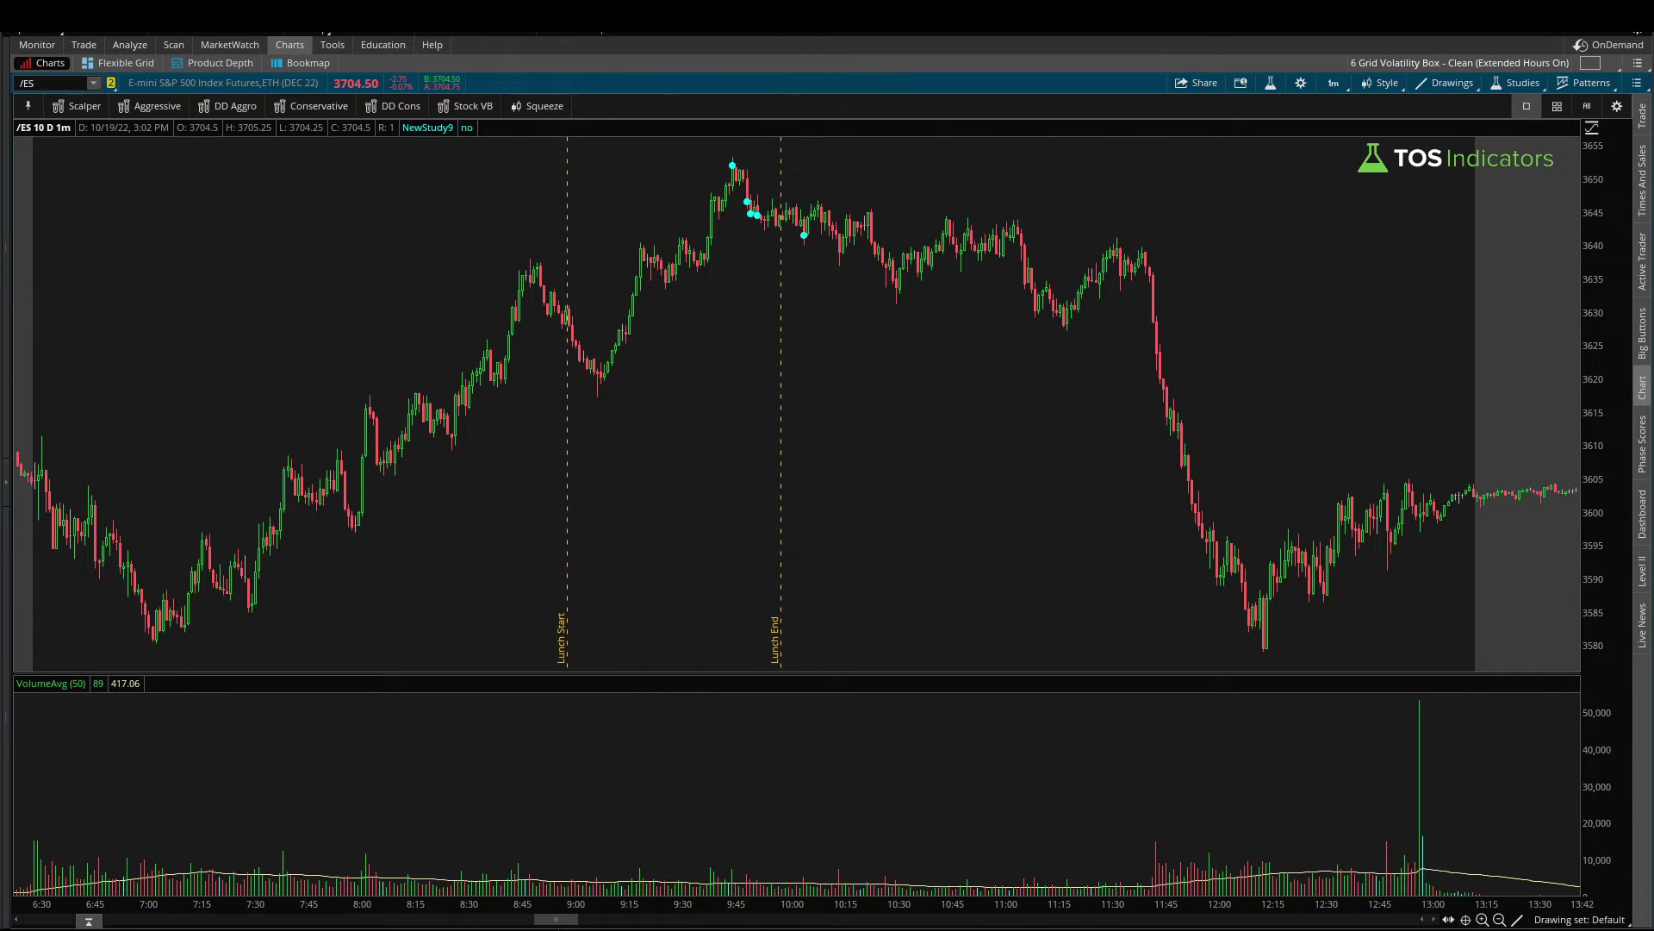
{"action": "left_click", "coordinate": [1270, 83]}
{"action": "double_click", "coordinate": [769, 328]}
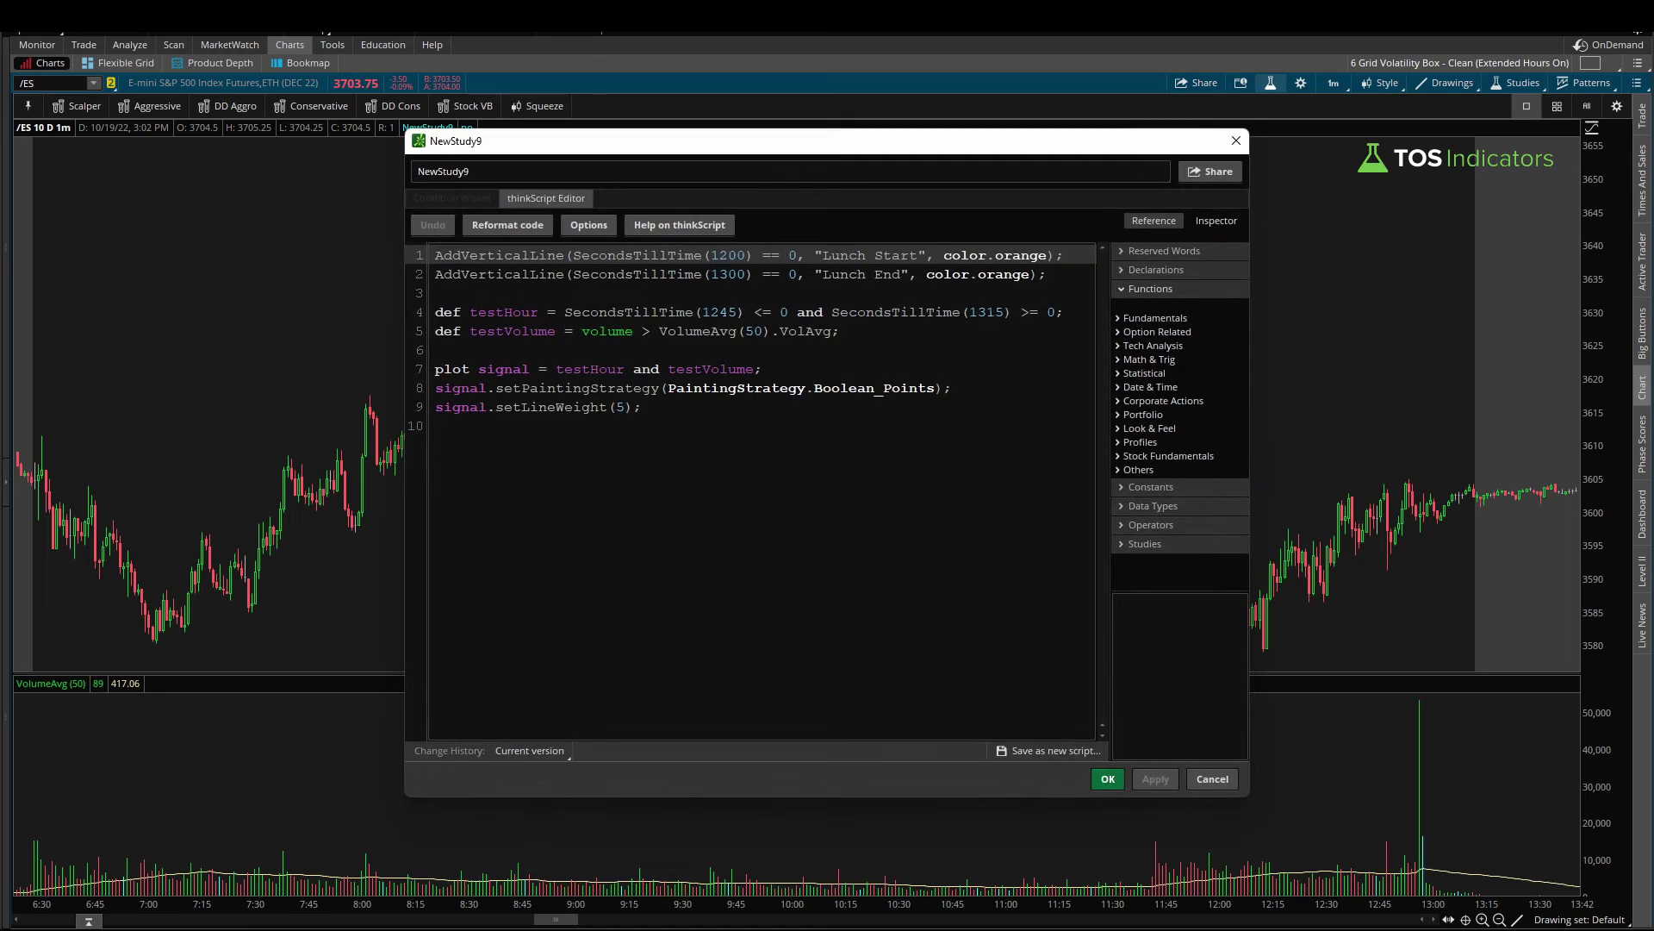
{"action": "double_click", "coordinate": [608, 331]}
{"action": "left_click_drag", "start_coordinate": [609, 330], "coordinate": [840, 331]}
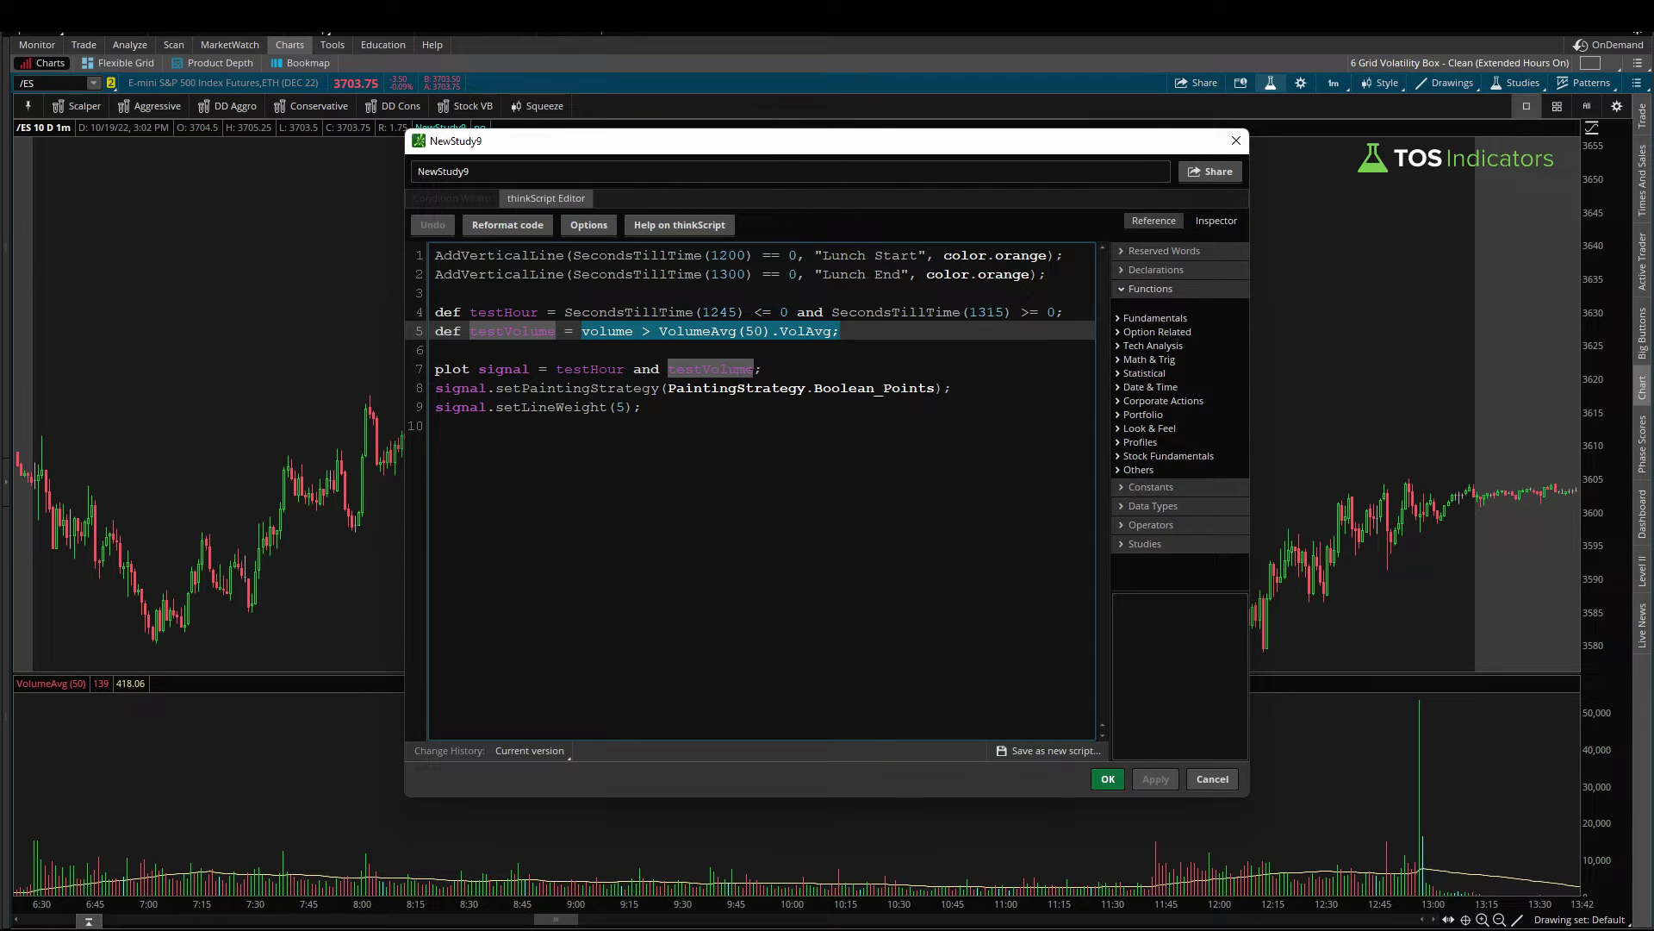
{"action": "key", "text": "Return"}
{"action": "key", "text": "Return"}
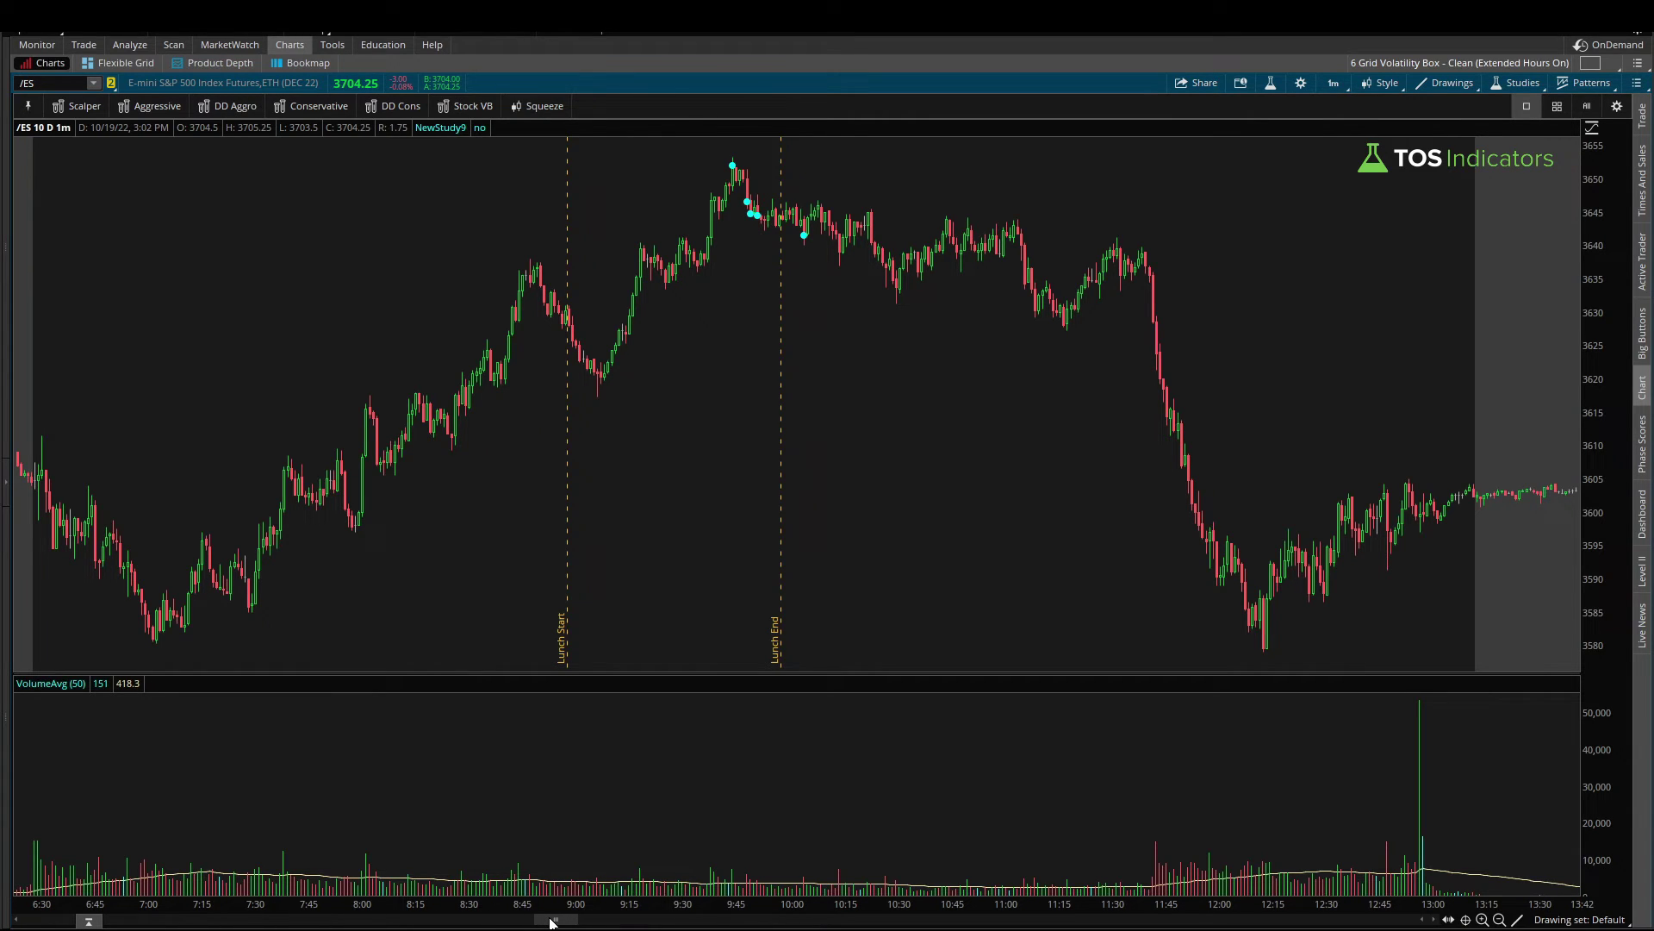
Scroll to an earlier session, circle the cyan dots near Lunch End, point out 1m, then clear.
{"action": "left_click_drag", "start_coordinate": [551, 921], "coordinate": [114, 922]}
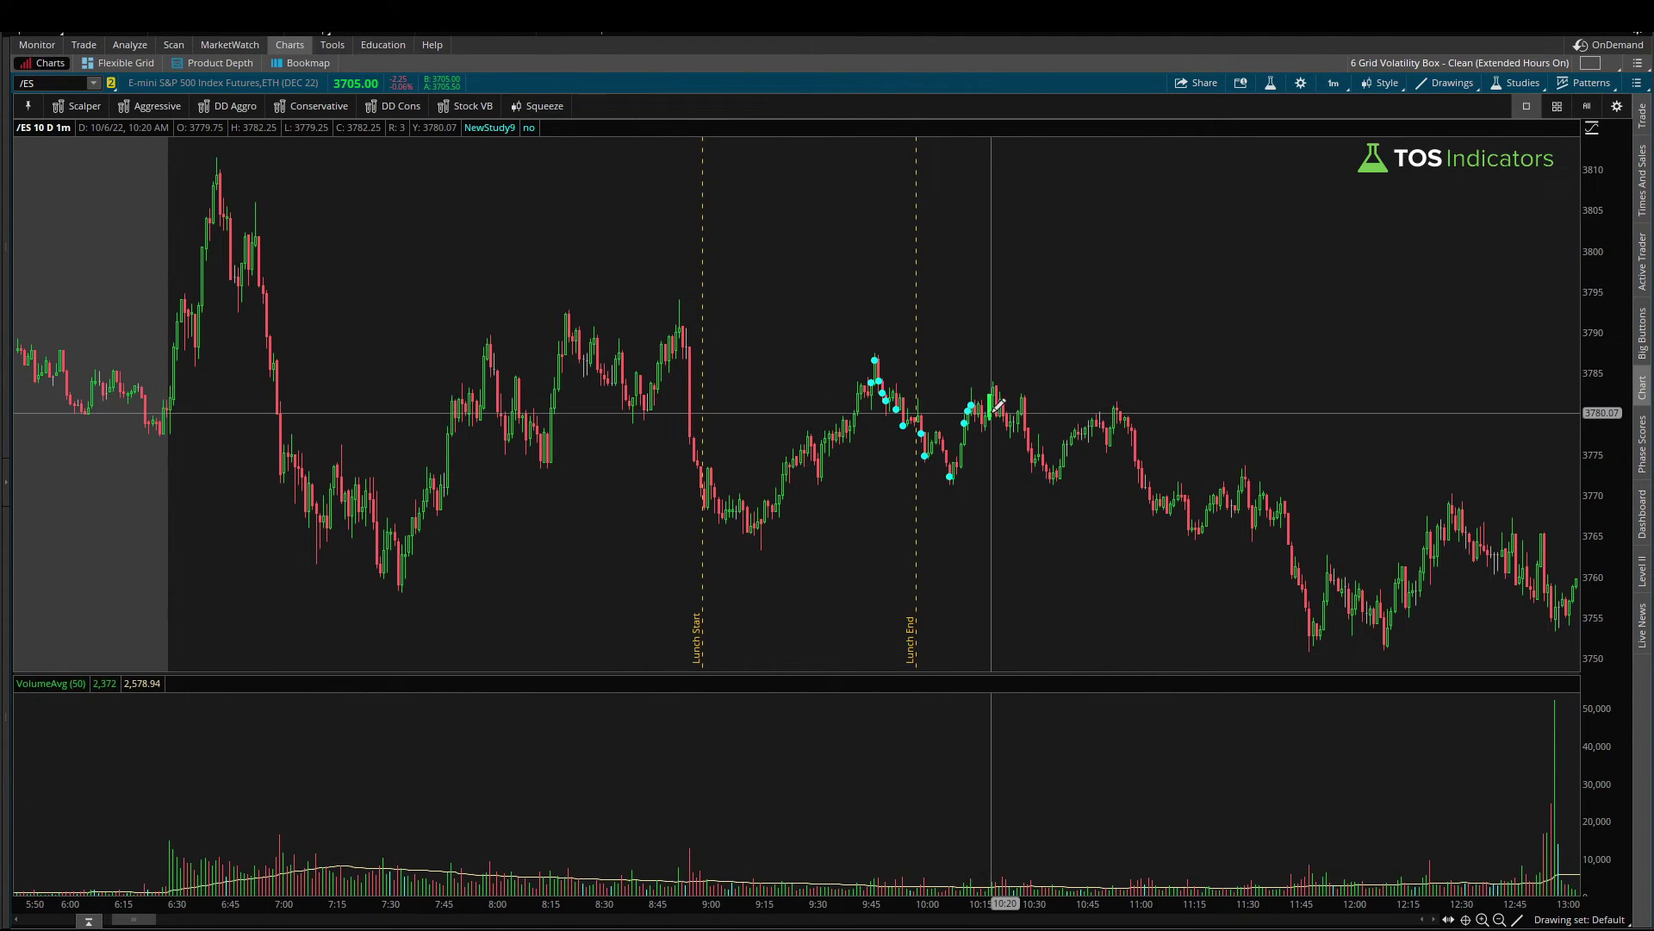
{"action": "mouse_move", "coordinate": [993, 393]}
{"action": "left_mouse_down"}
{"action": "mouse_move", "coordinate": [879, 363]}
{"action": "mouse_move", "coordinate": [912, 473]}
{"action": "mouse_move", "coordinate": [998, 414]}
{"action": "mouse_move", "coordinate": [991, 383]}
{"action": "left_mouse_up"}
{"action": "mouse_move", "coordinate": [1074, 316]}
{"action": "left_mouse_down"}
{"action": "mouse_move", "coordinate": [983, 356]}
{"action": "mouse_move", "coordinate": [1013, 354]}
{"action": "left_mouse_up"}
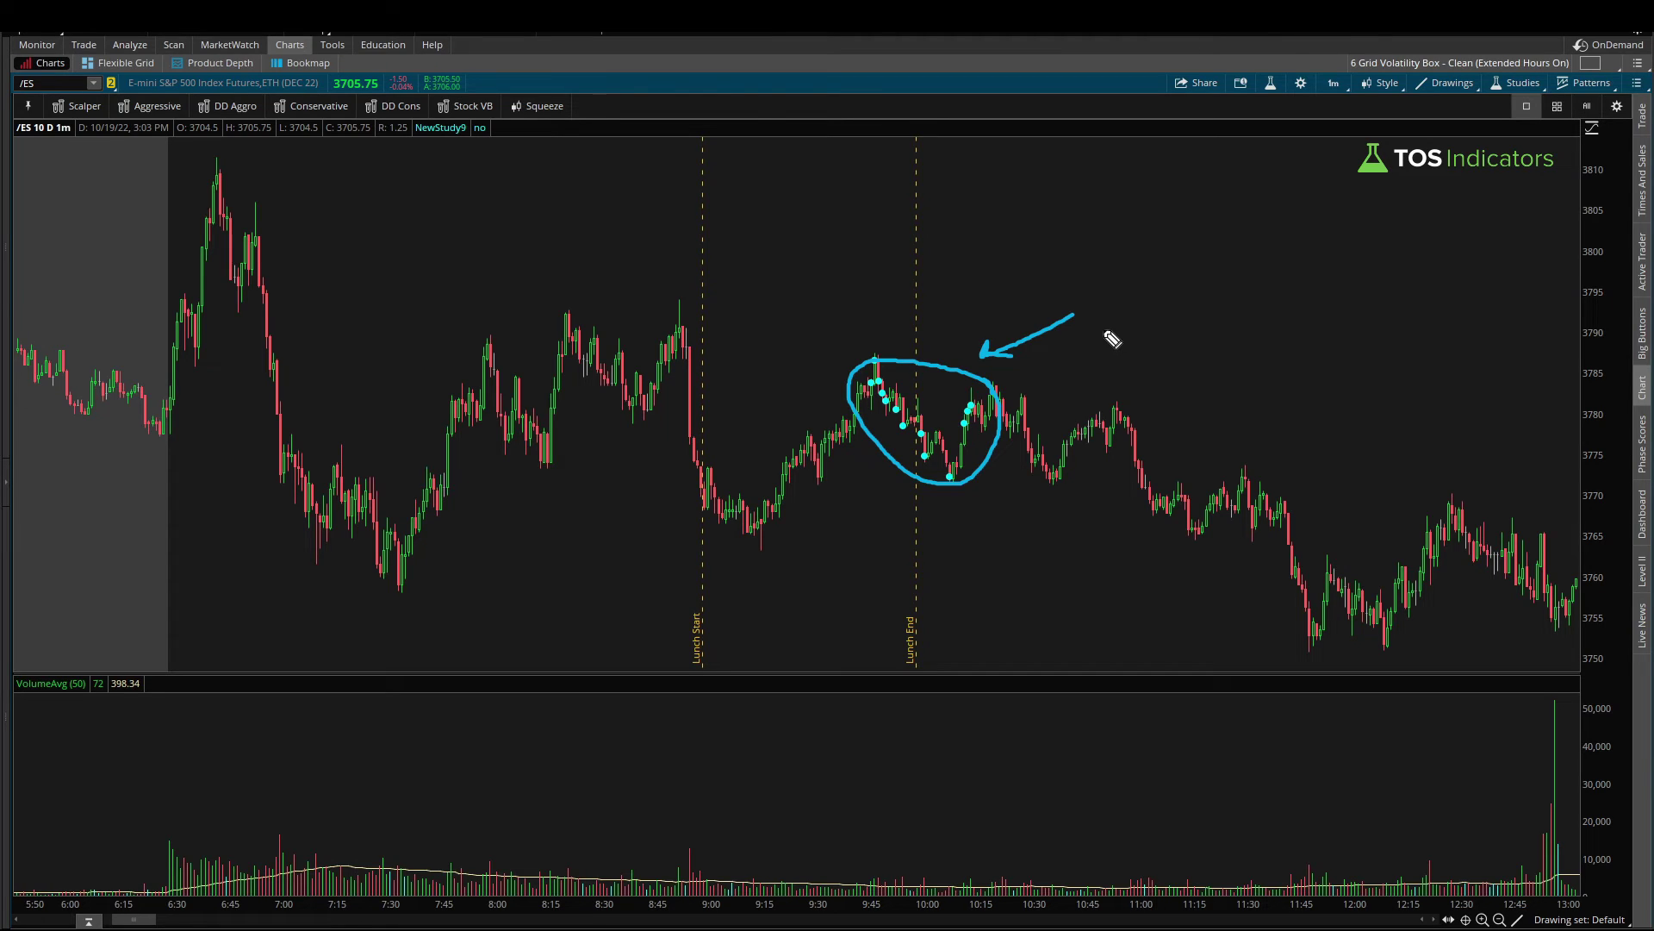
{"action": "left_click_drag", "start_coordinate": [1320, 99], "coordinate": [1359, 95]}
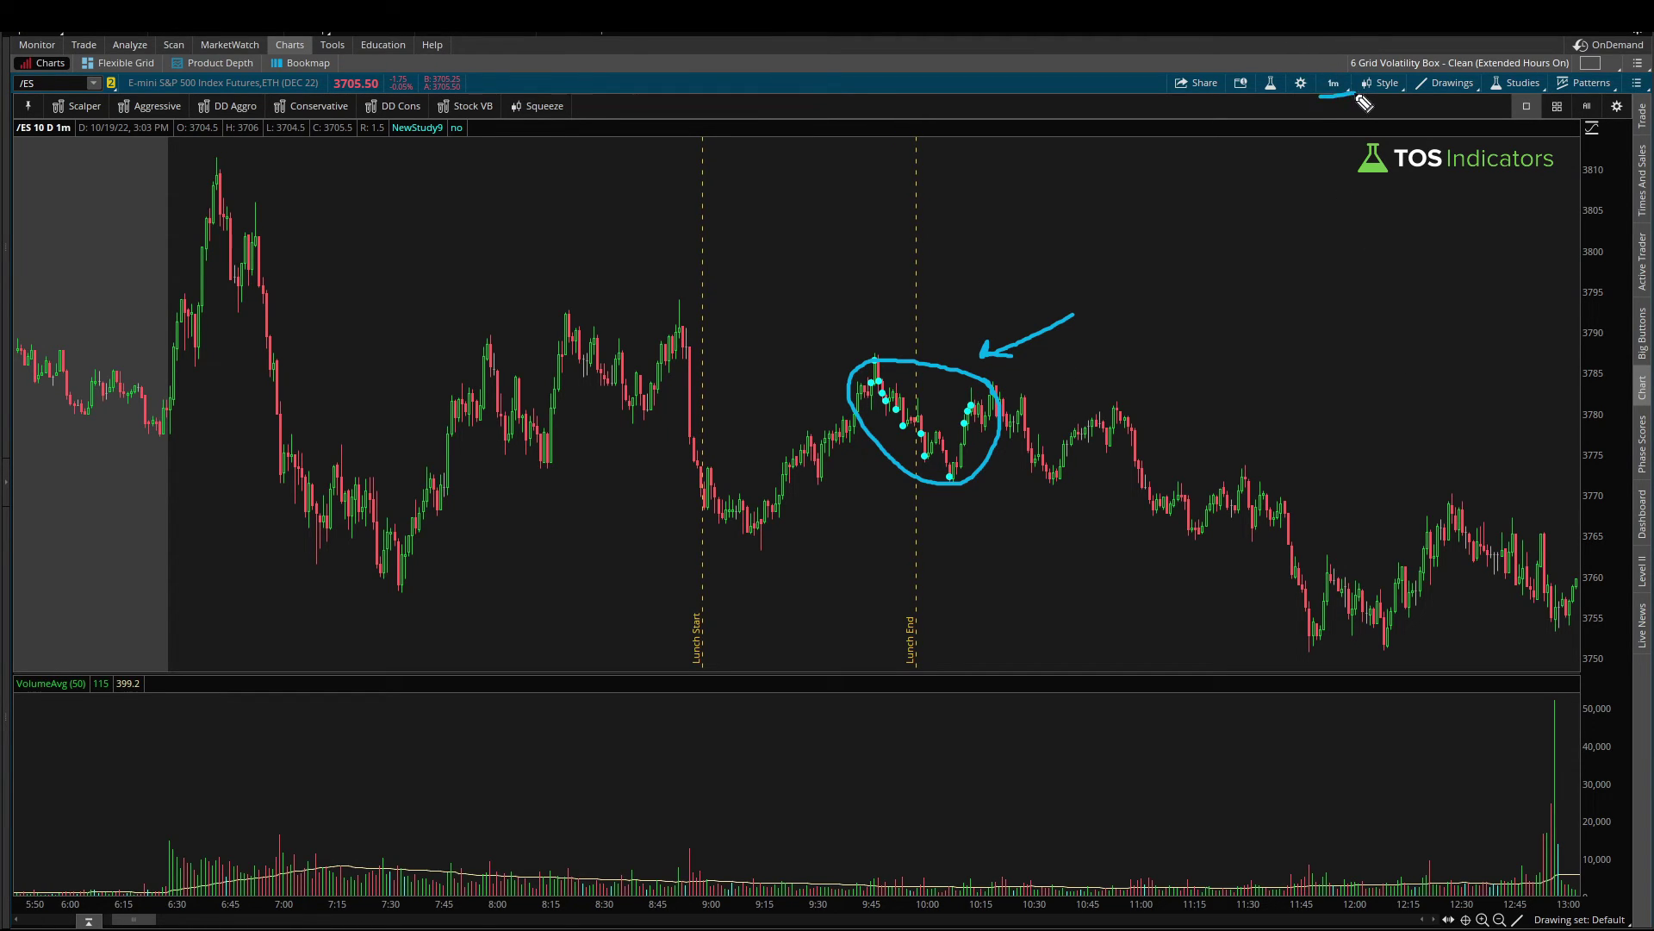
{"action": "key", "text": "Escape"}
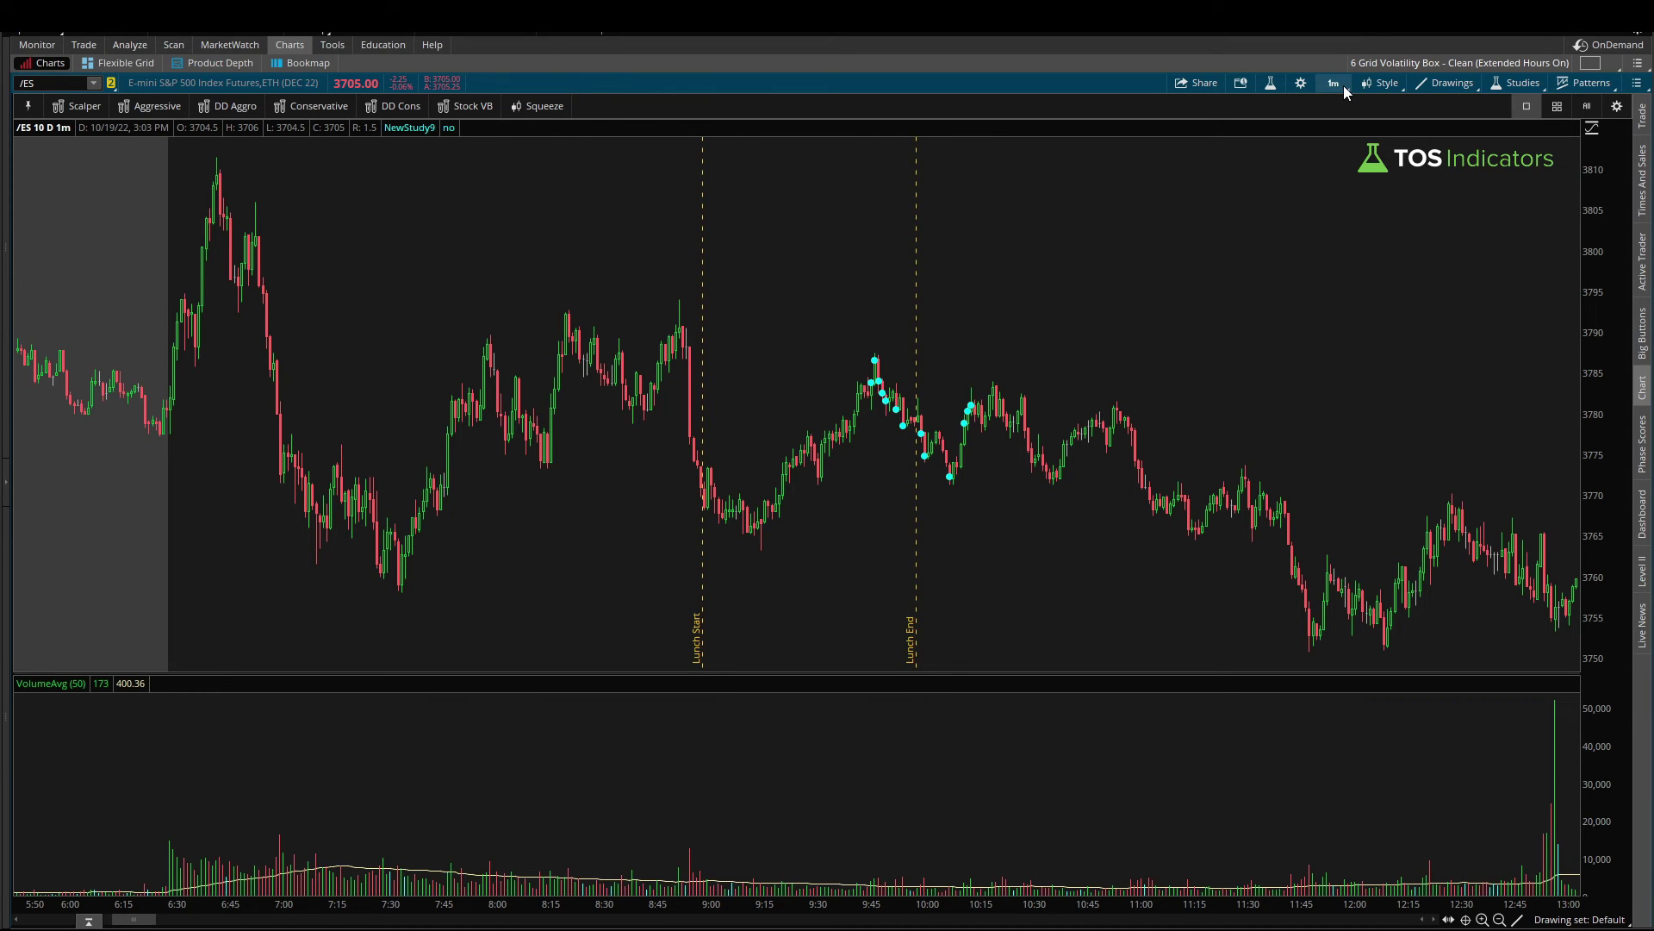
Open NewStudy9 in the thinkScript Editor and select 'volume' in the line 5 testVolume condition.
{"action": "left_click", "coordinate": [1271, 83]}
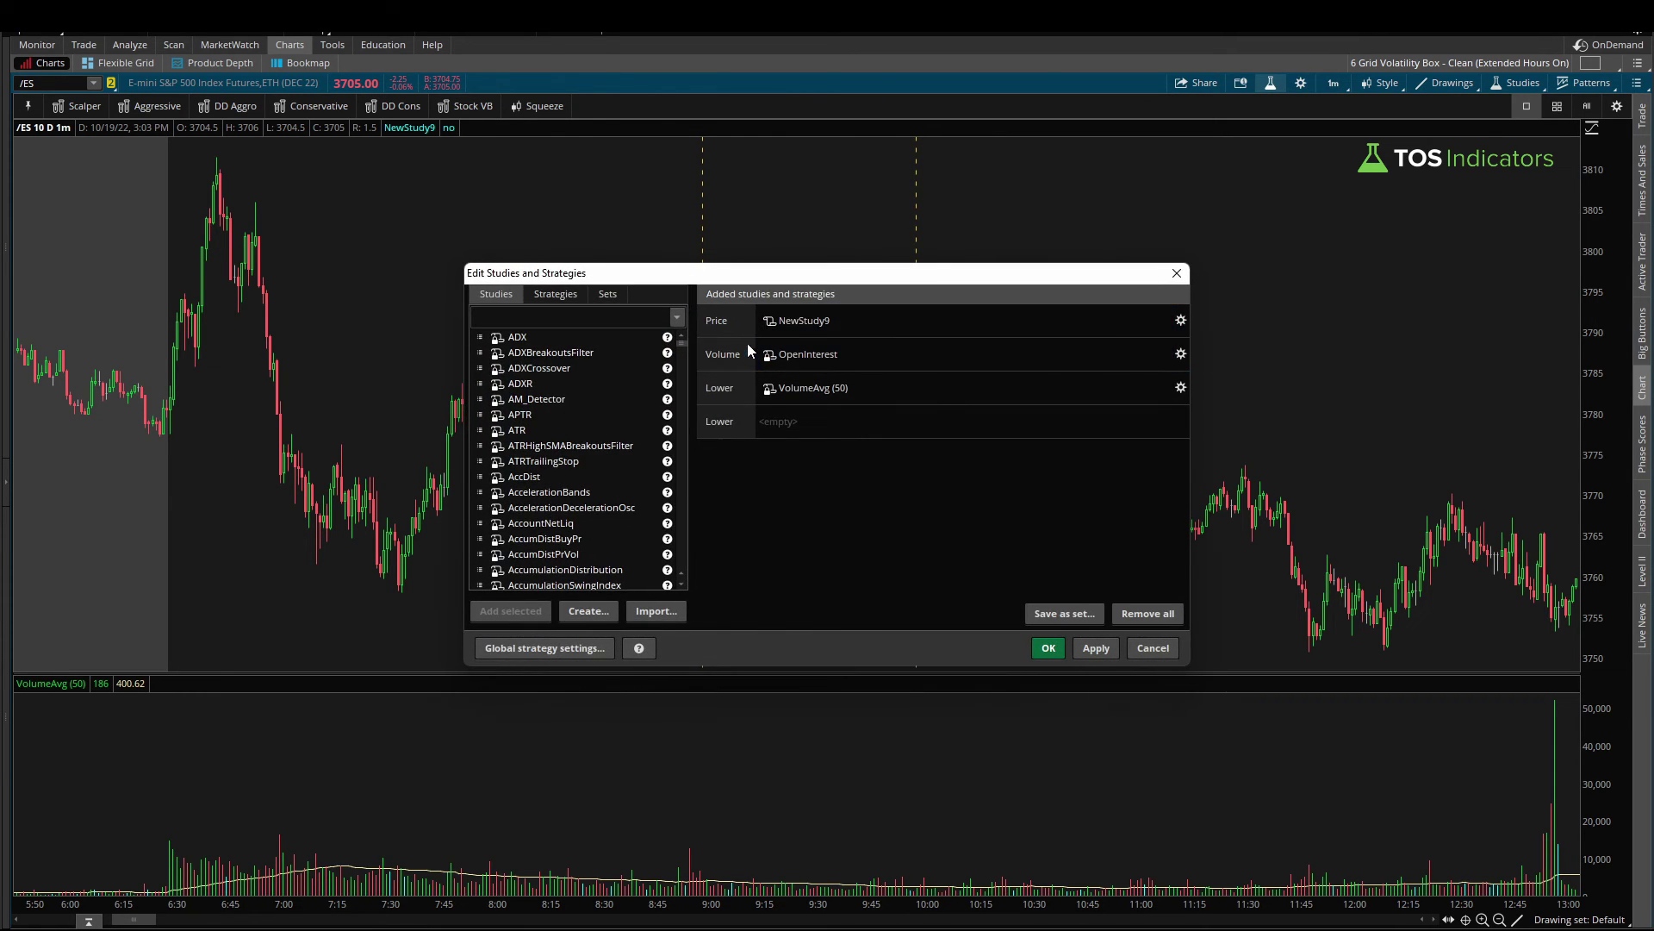
{"action": "left_click", "coordinate": [769, 320]}
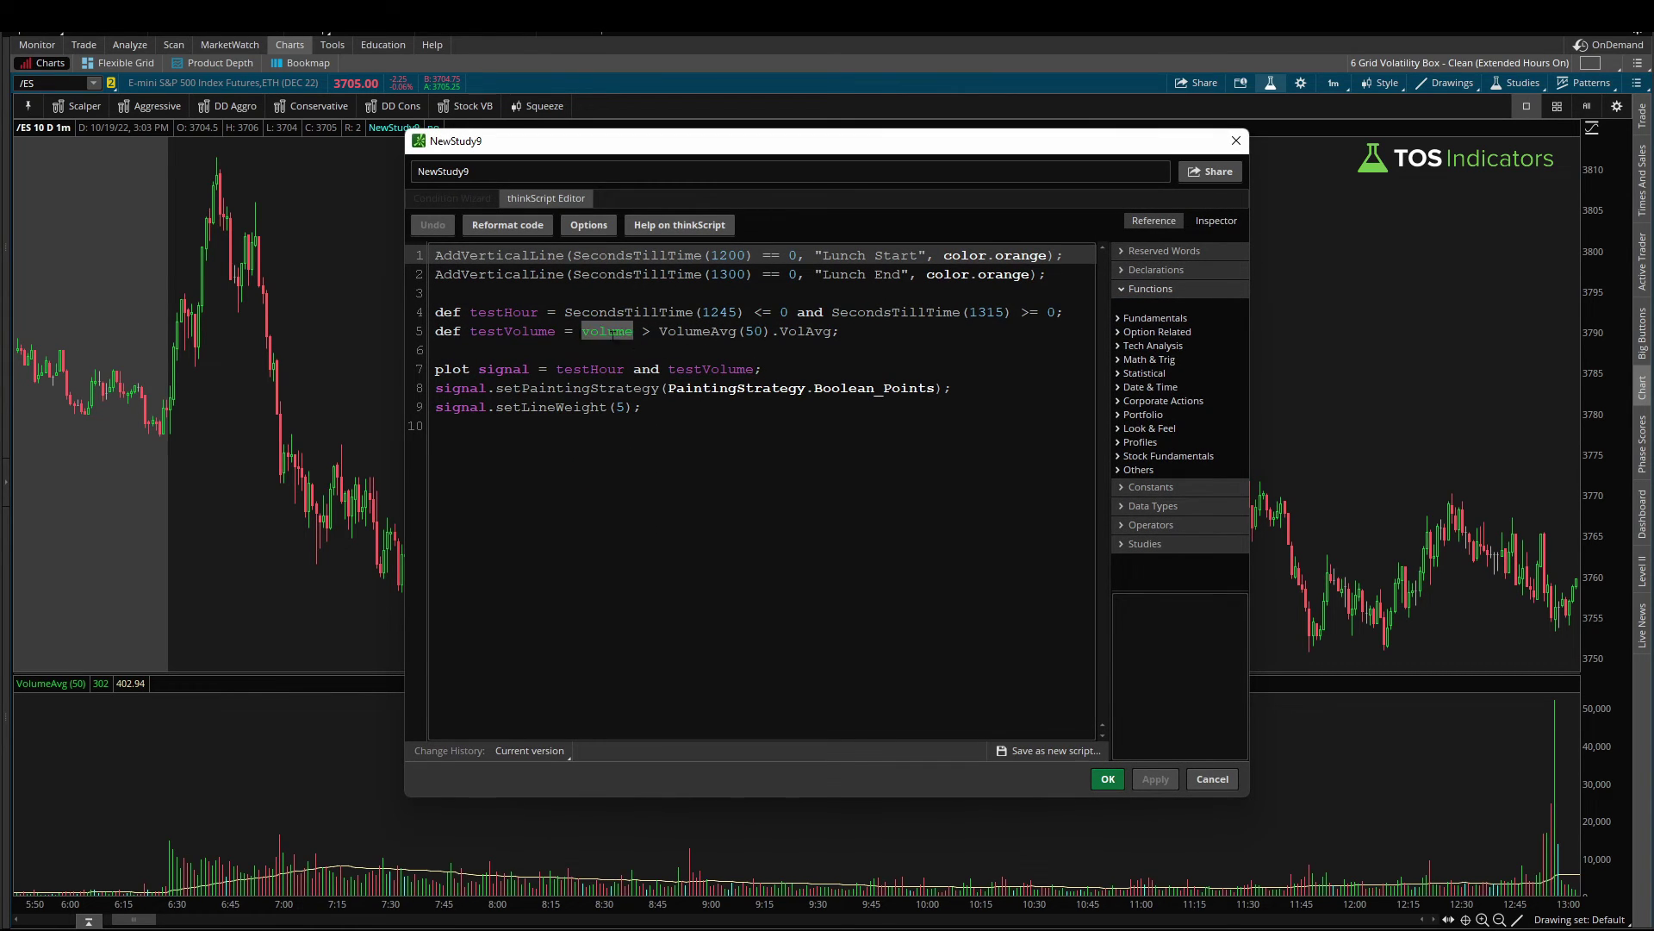
{"action": "double_click", "coordinate": [614, 331]}
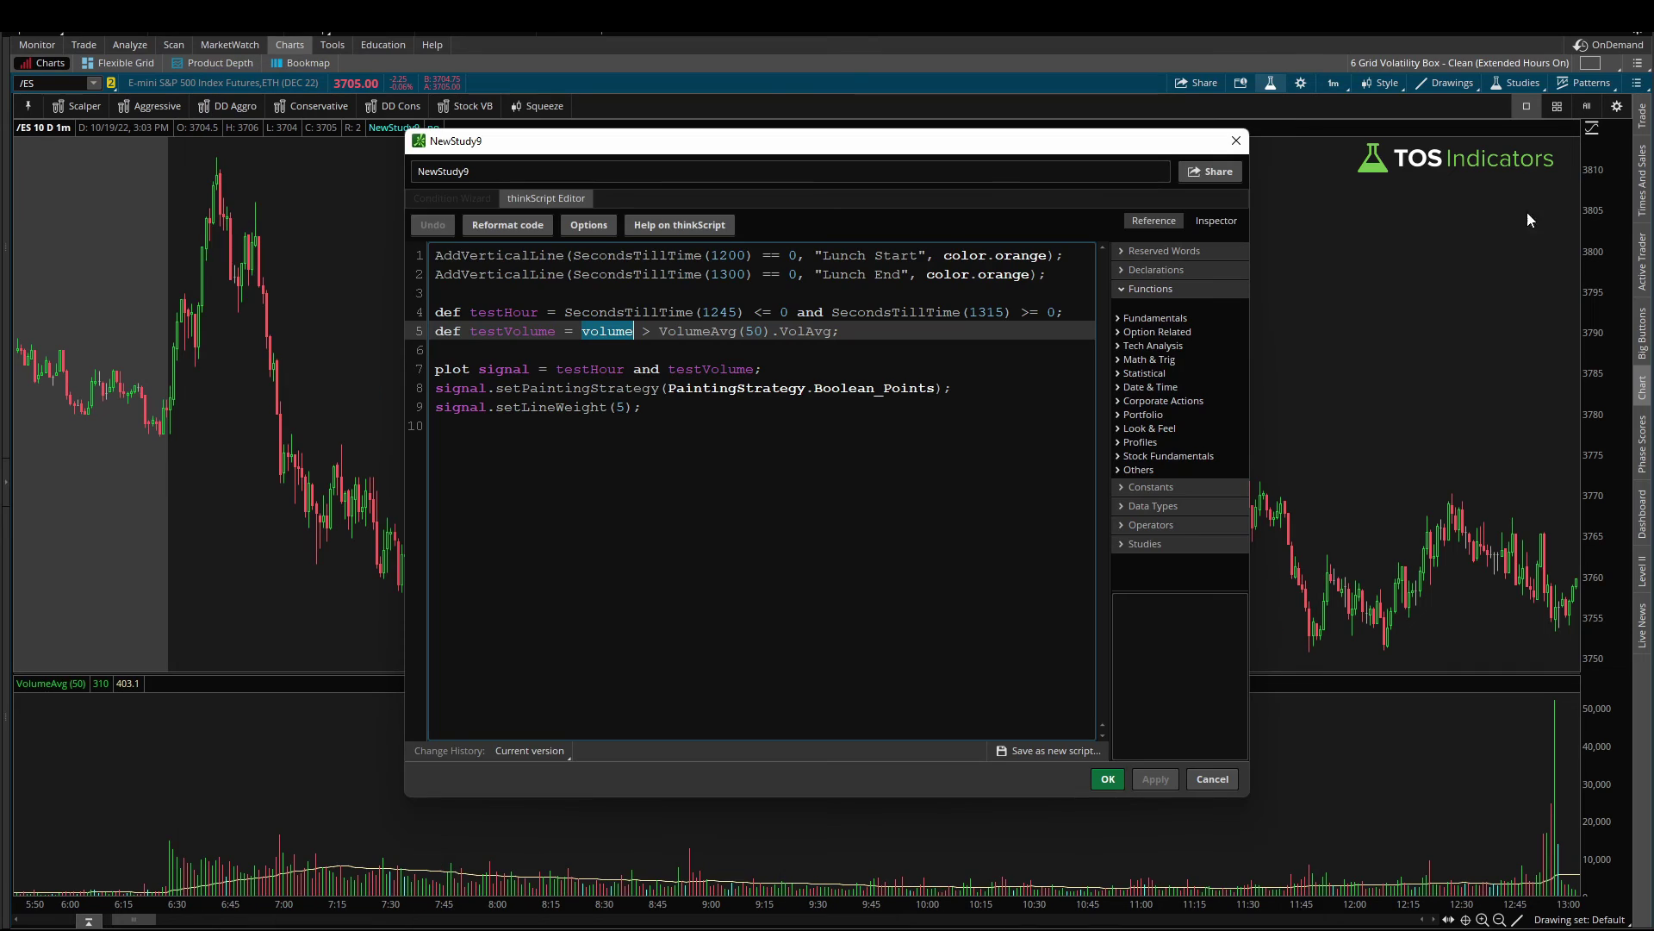
{"action": "left_click", "coordinate": [723, 332]}
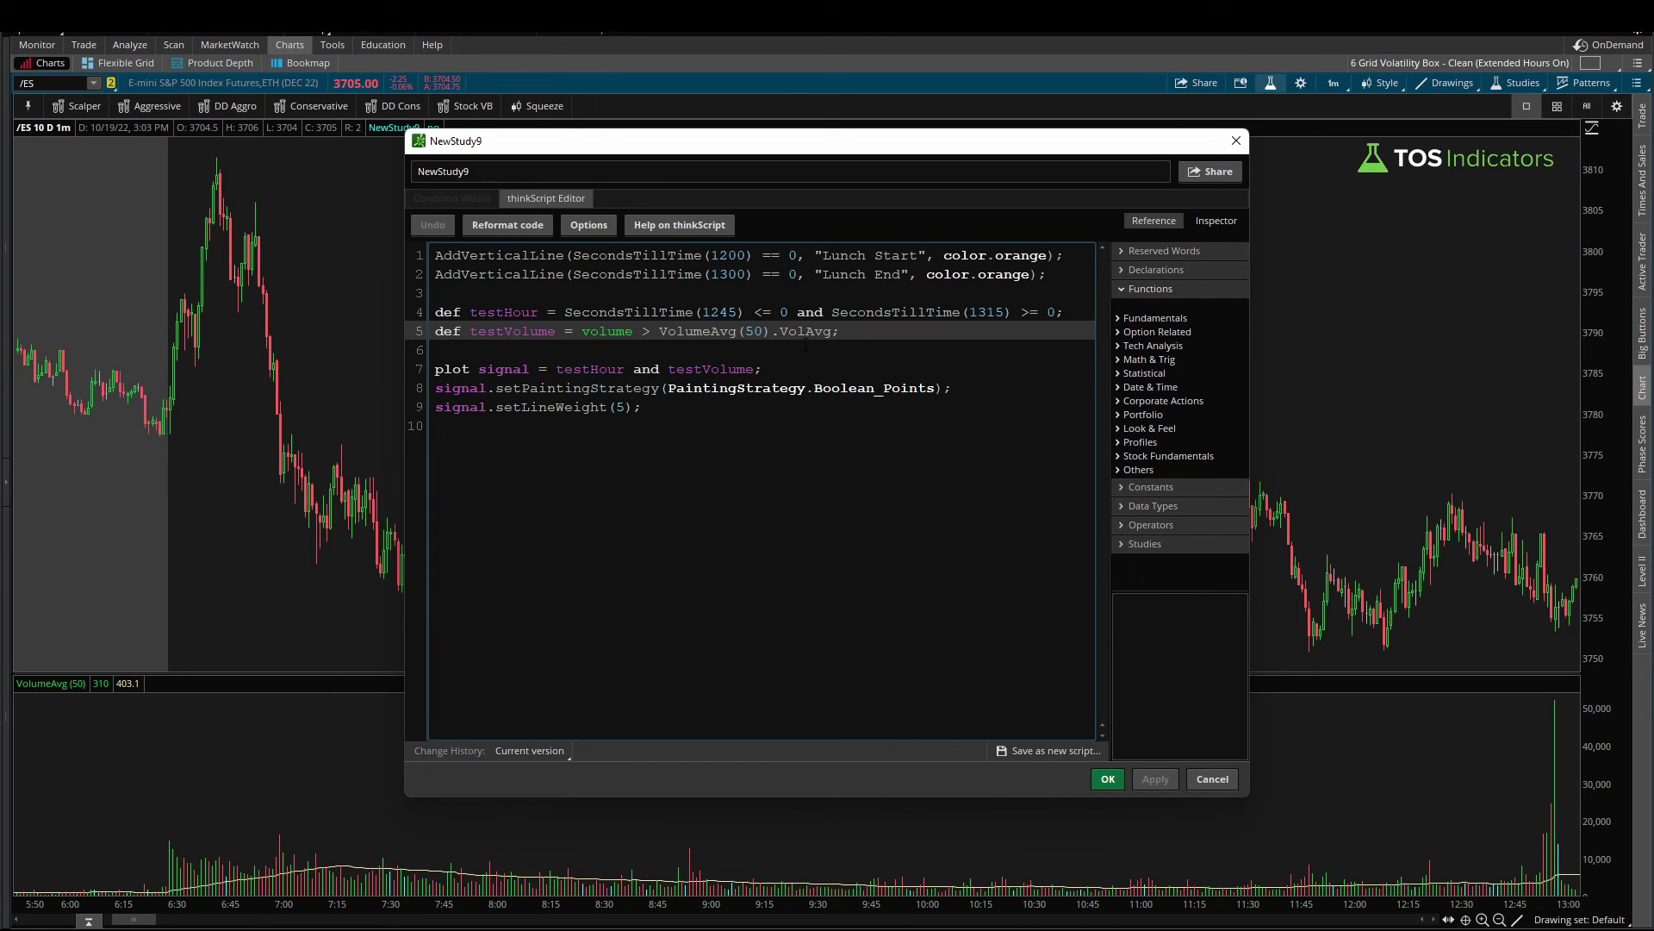